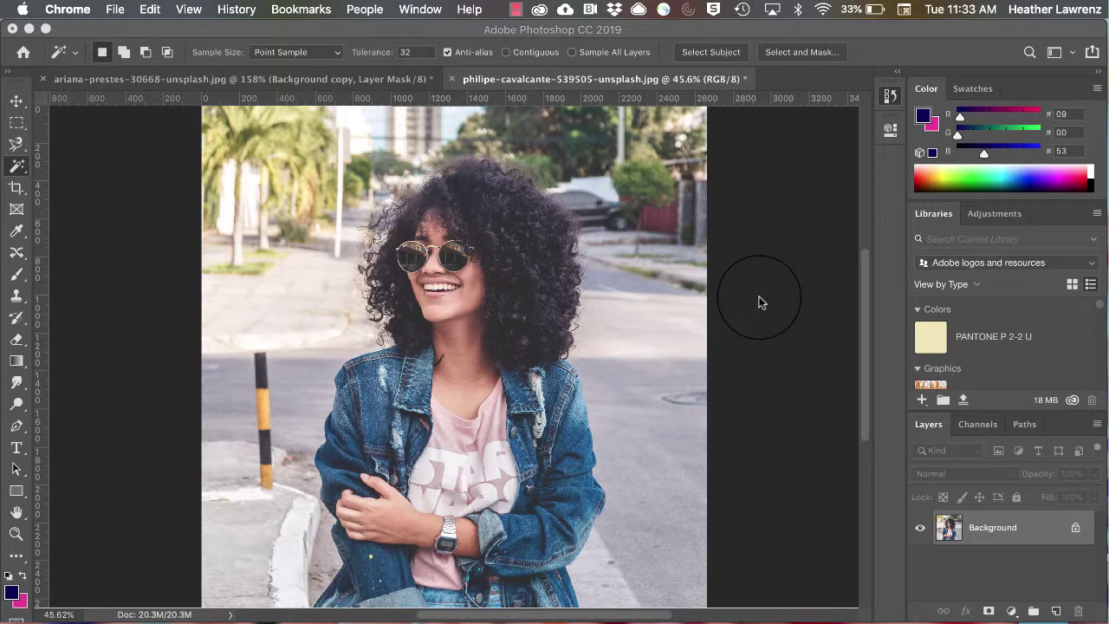
- Select the woman with Select Subject and open the selection in the Select and Mask workspace
left_click(759, 301)
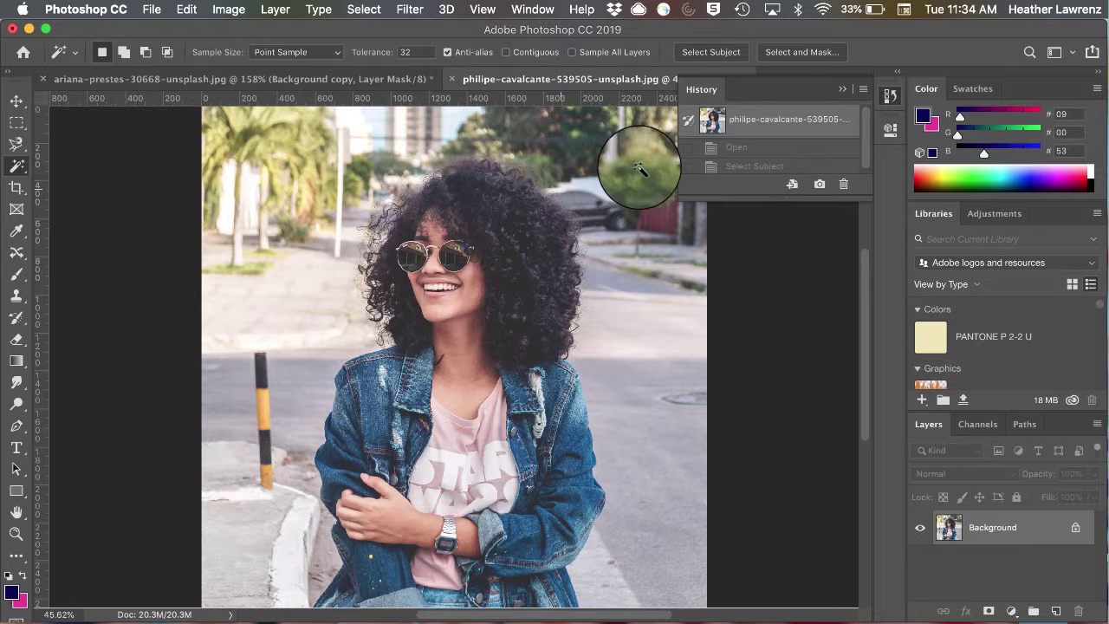
left_click(841, 90)
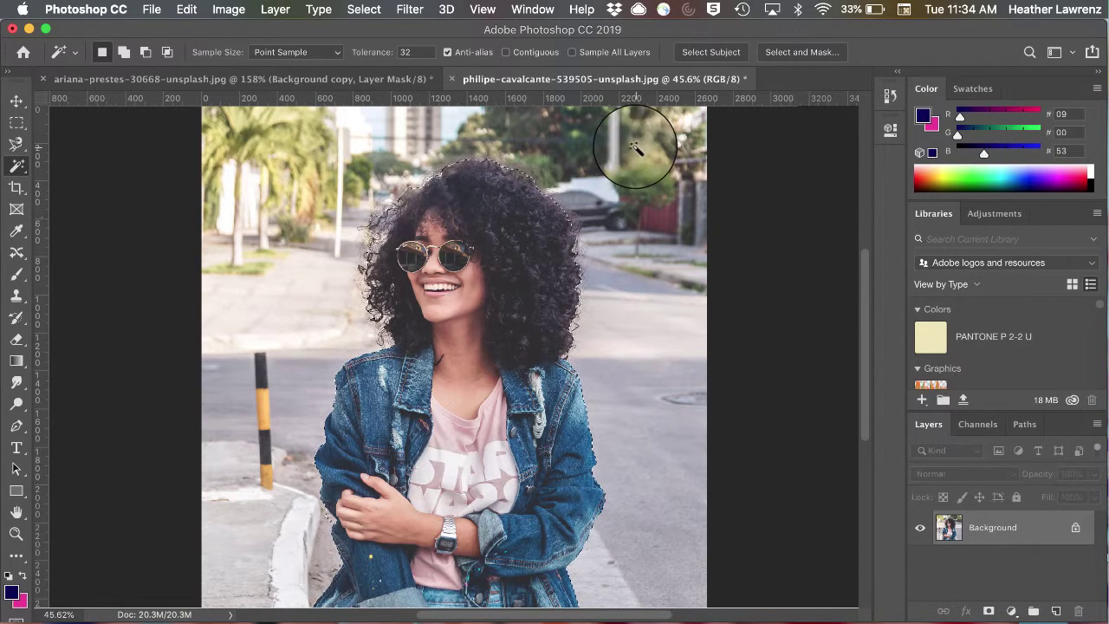
left_click(810, 52)
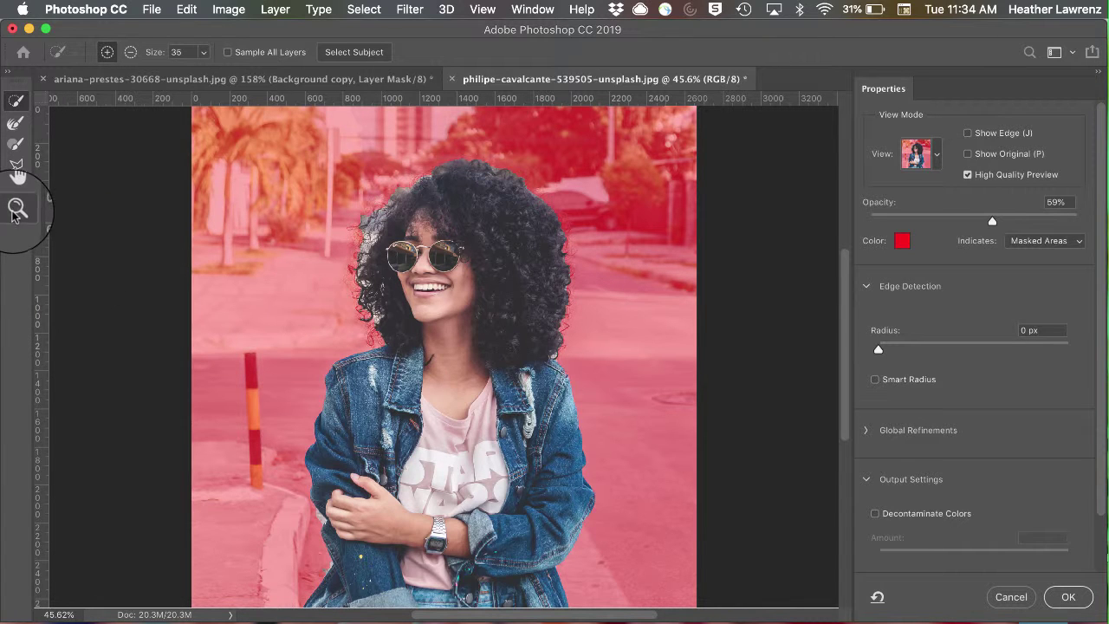
- Subtract the background gap between the sleeve and the hand from the selection with the Quick Selection tool, reducing its size to 15
left_click(16, 209)
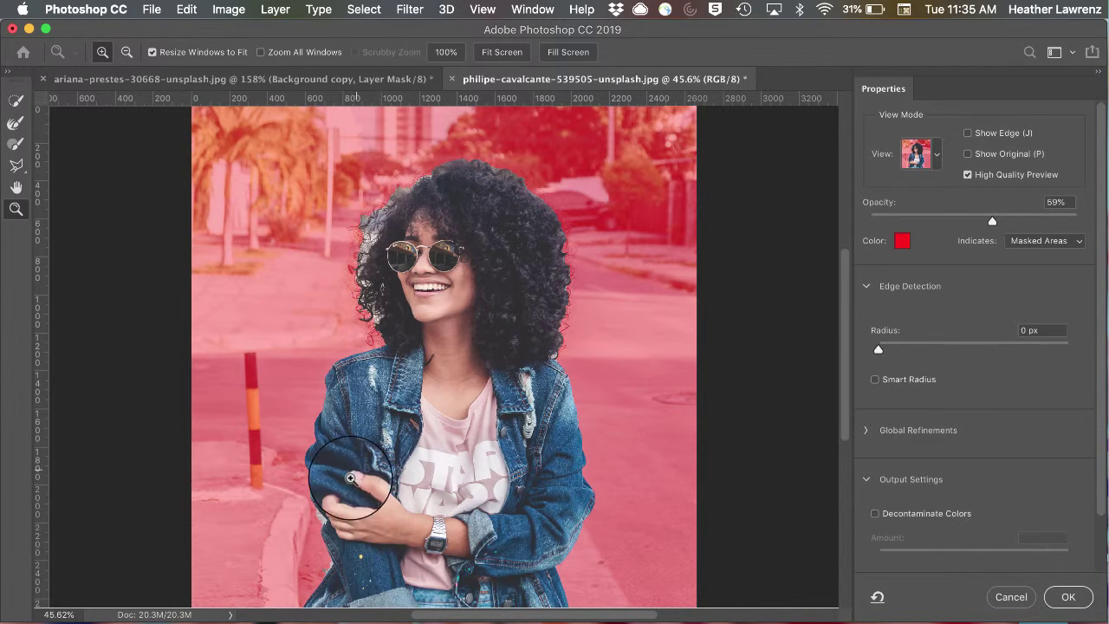
left_click_drag(339, 535, 376, 562)
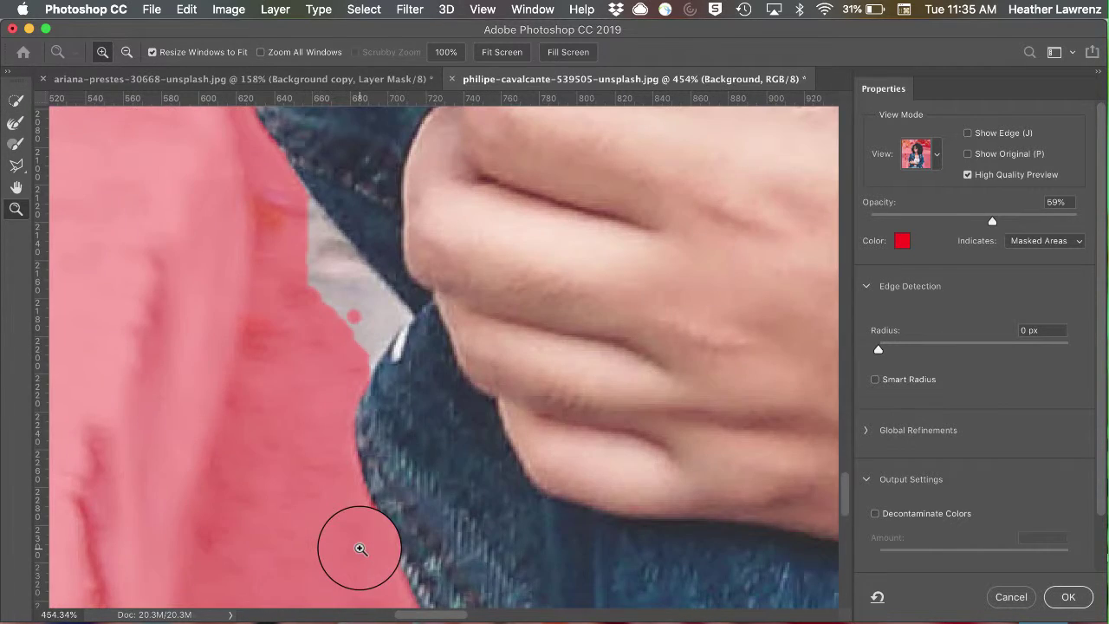
left_click(17, 103)
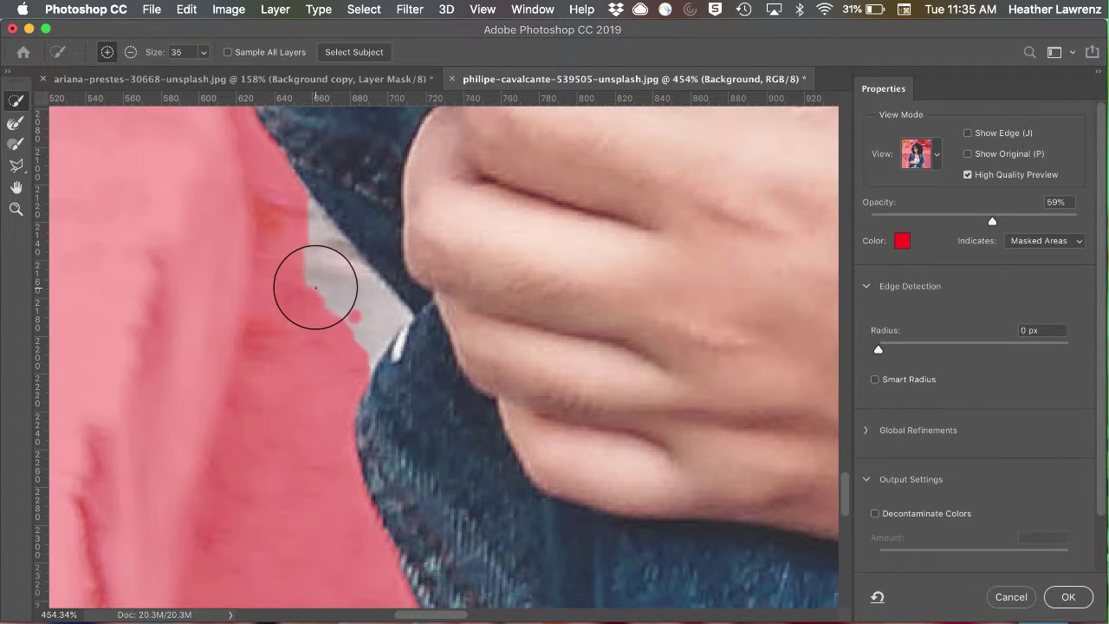
left_click(303, 260)
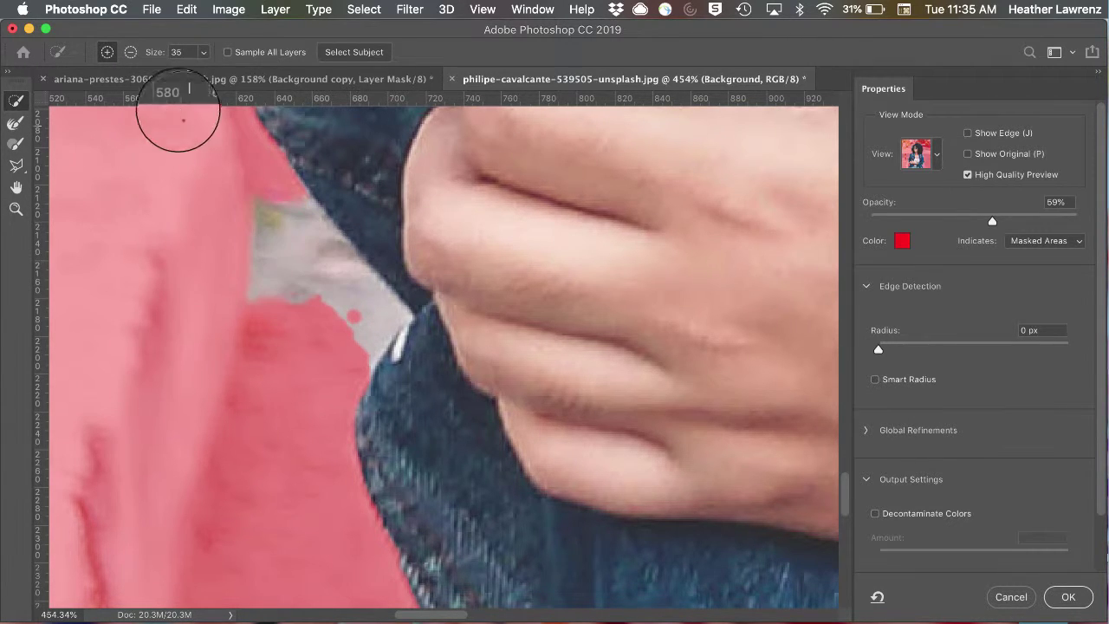
left_click(130, 54)
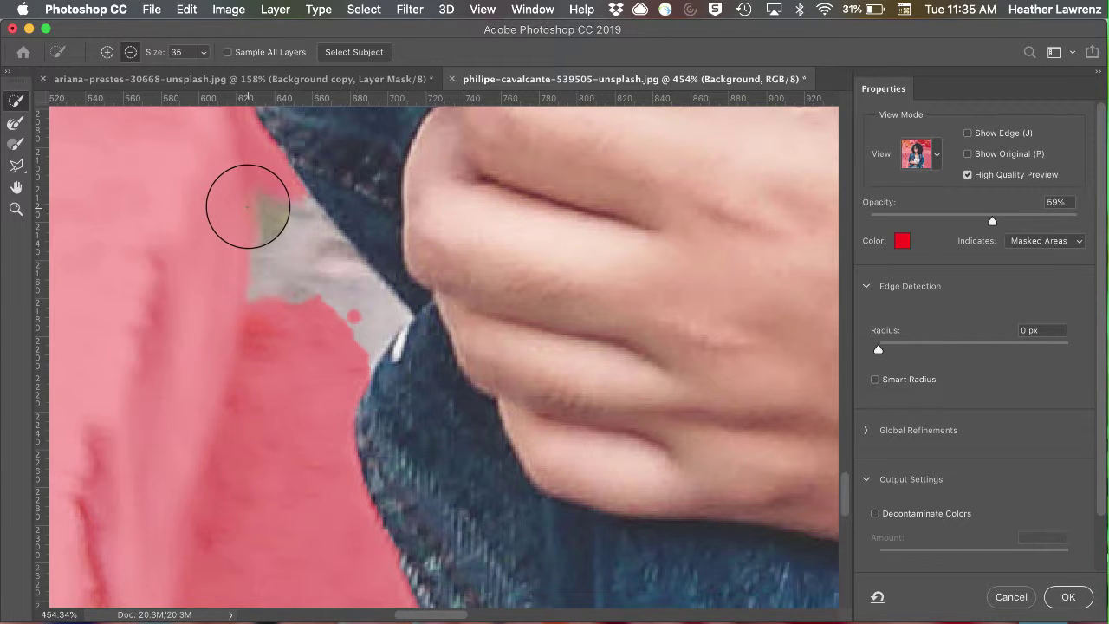
mouse_move(248, 199)
left_mouse_down()
mouse_move(304, 277)
mouse_move(251, 280)
mouse_move(295, 292)
mouse_move(313, 260)
mouse_move(329, 278)
left_mouse_up()
key("bracketleft")
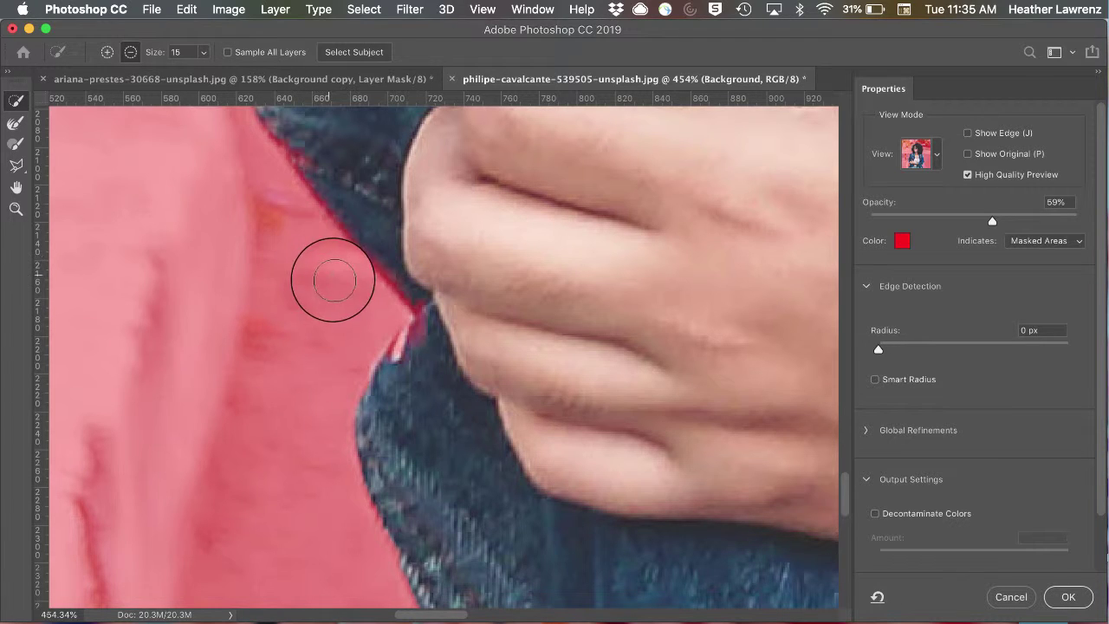
left_click(204, 54)
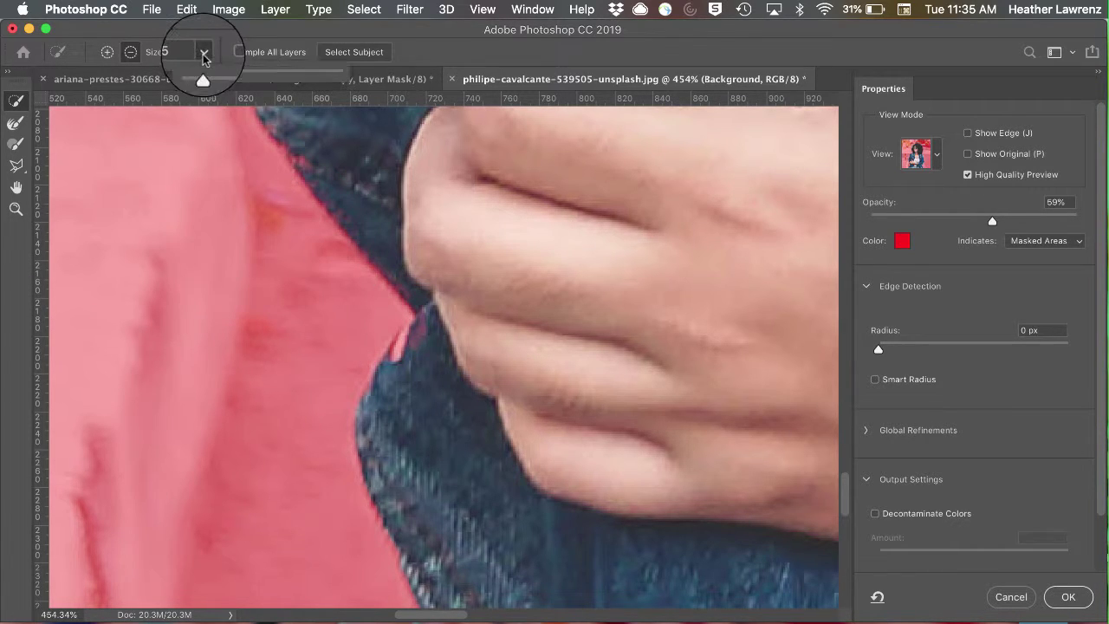
left_click(204, 54)
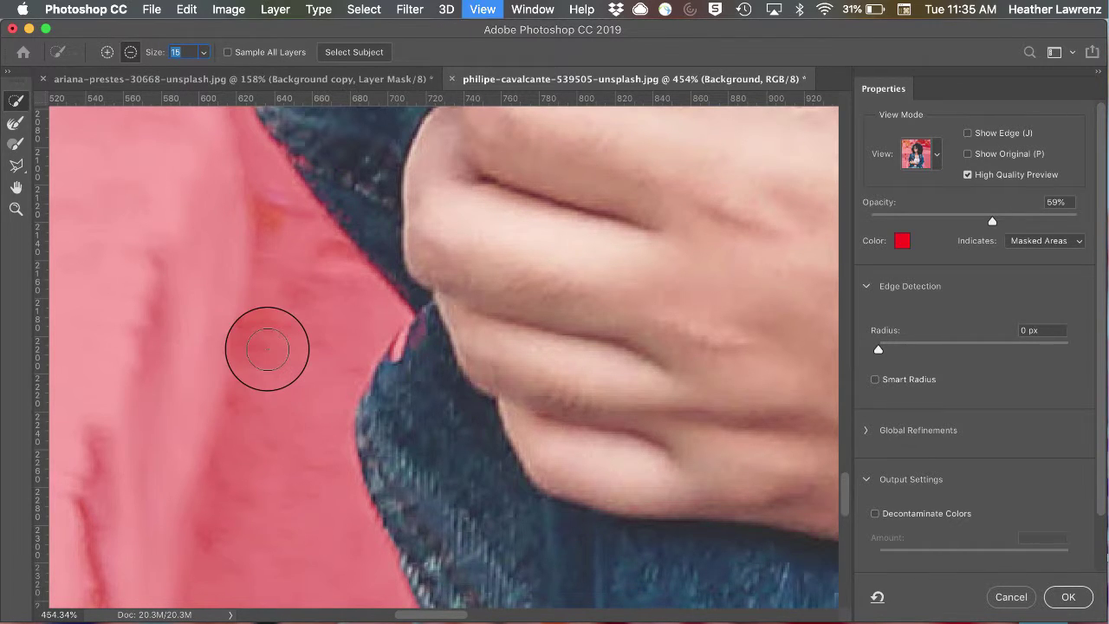
- Subtract the leftover pavement patch beside the lower edge of the denim jacket from the selection using the size 14 Brush tool
key("super+0")
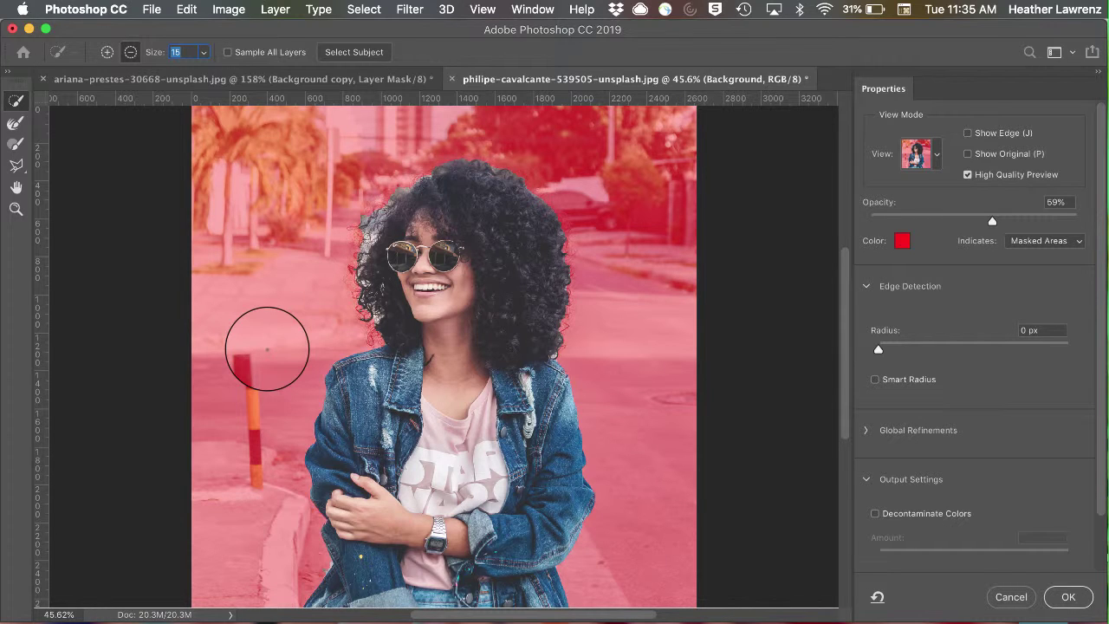
left_click(16, 209)
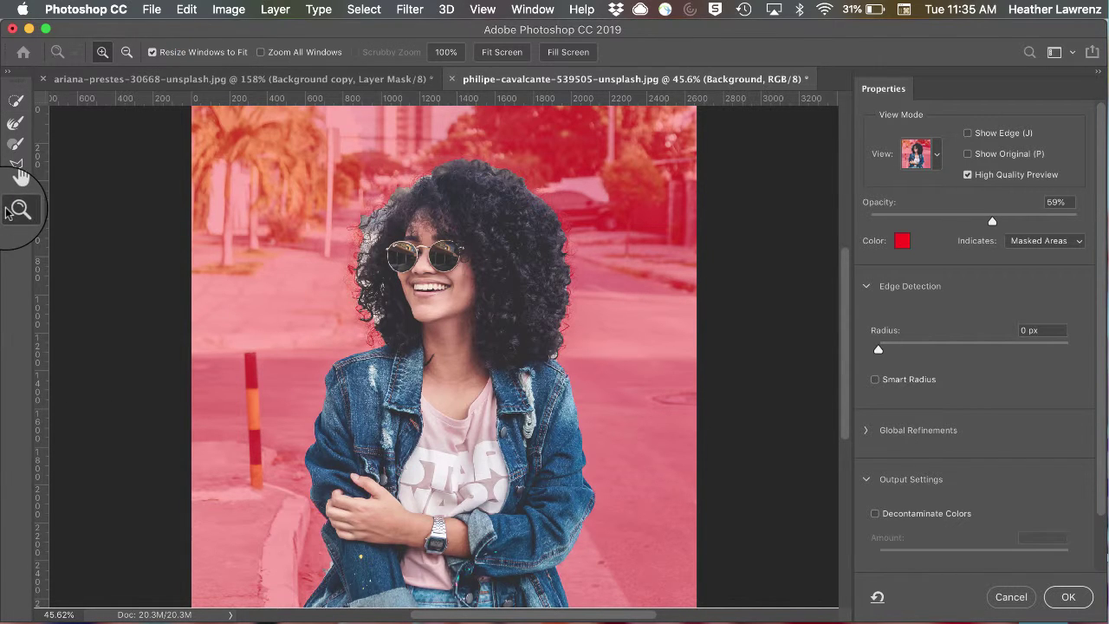
left_click_drag(296, 548, 384, 594)
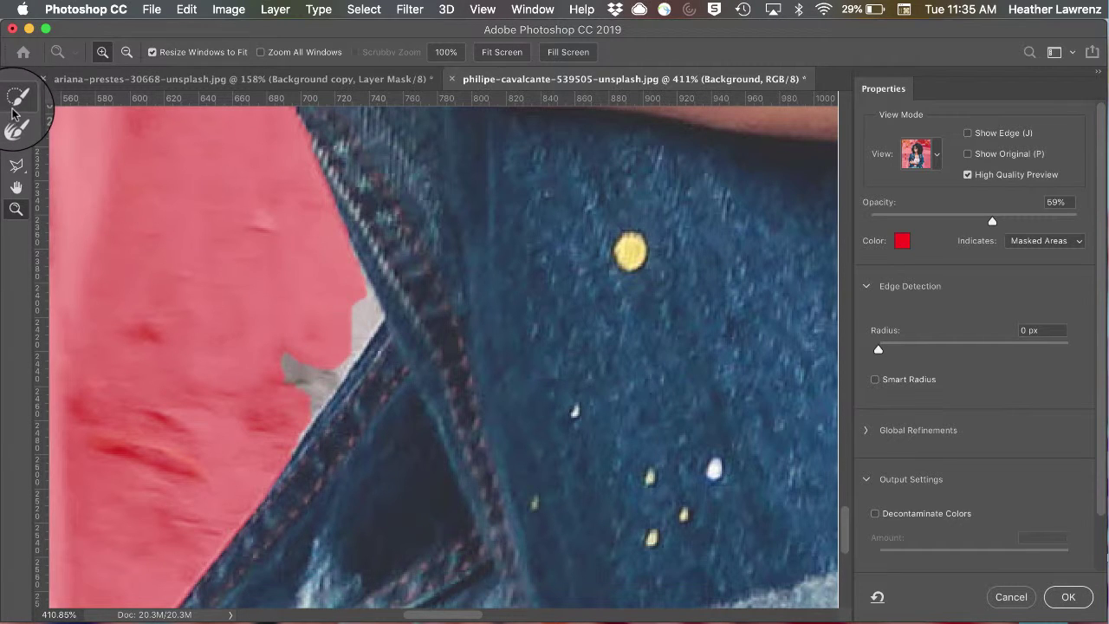
left_click(17, 143)
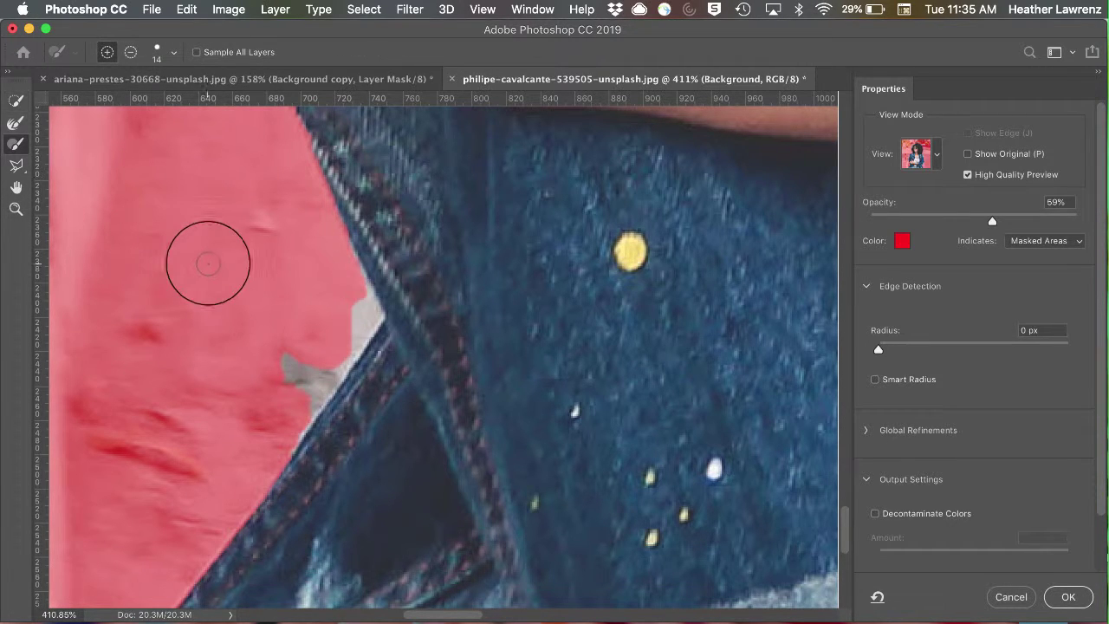
left_click_drag(296, 270, 355, 310)
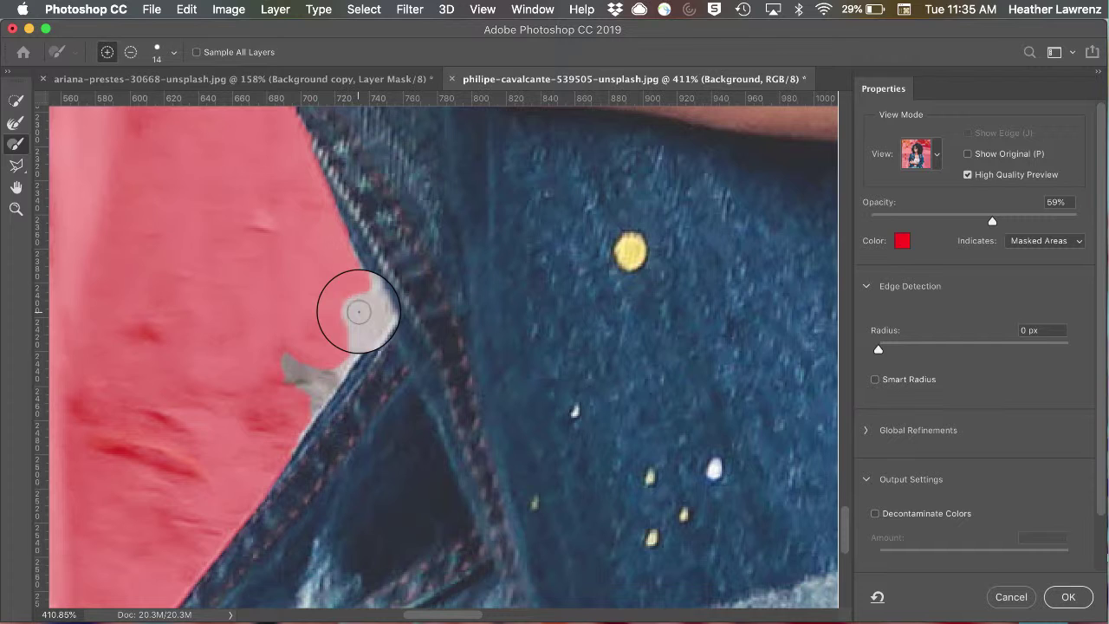
left_click(130, 52)
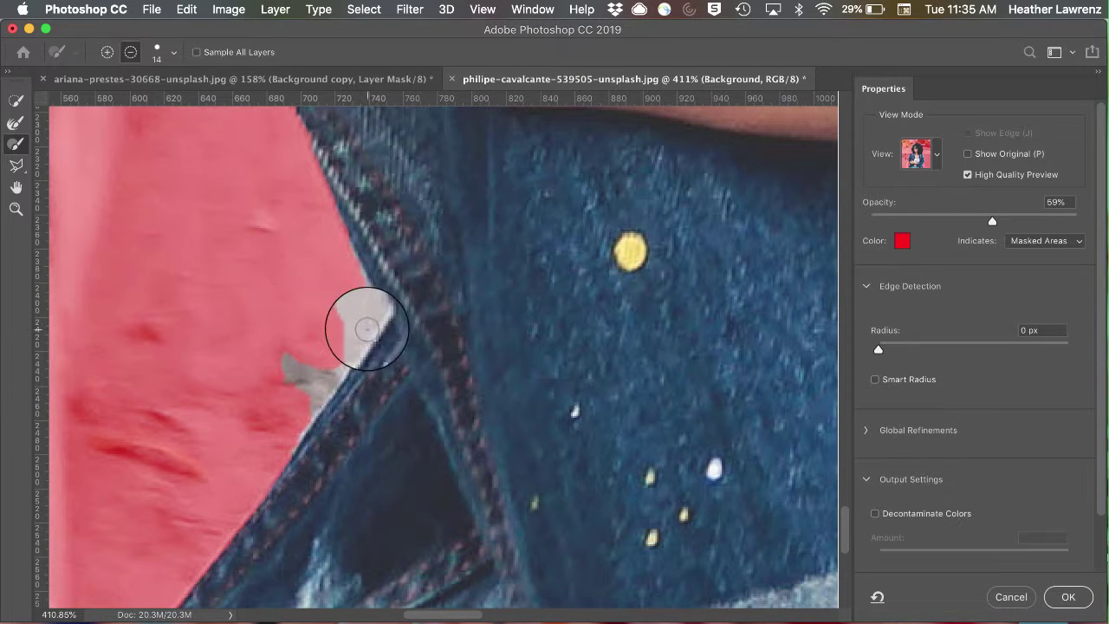
mouse_move(364, 321)
left_mouse_down()
mouse_move(364, 305)
mouse_move(295, 404)
mouse_move(286, 372)
mouse_move(343, 350)
mouse_move(353, 317)
mouse_move(337, 278)
left_mouse_up()
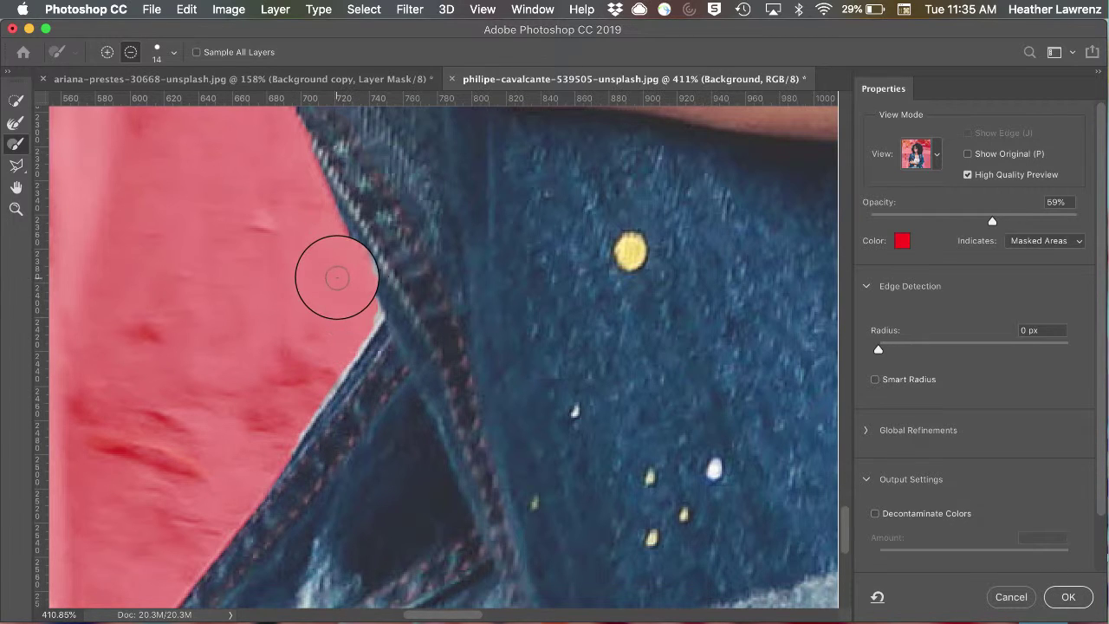
- Preview the selection as Marching Ants and as Onion Skin, inspecting the hair edge beside the sunglasses up close
key("super+0")
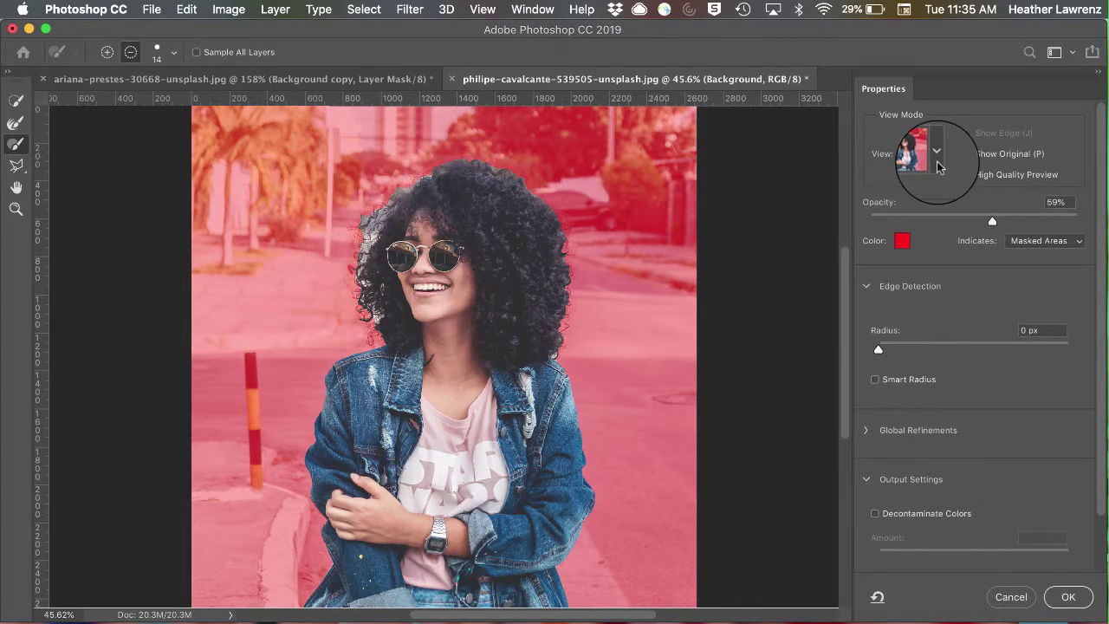
left_click(937, 156)
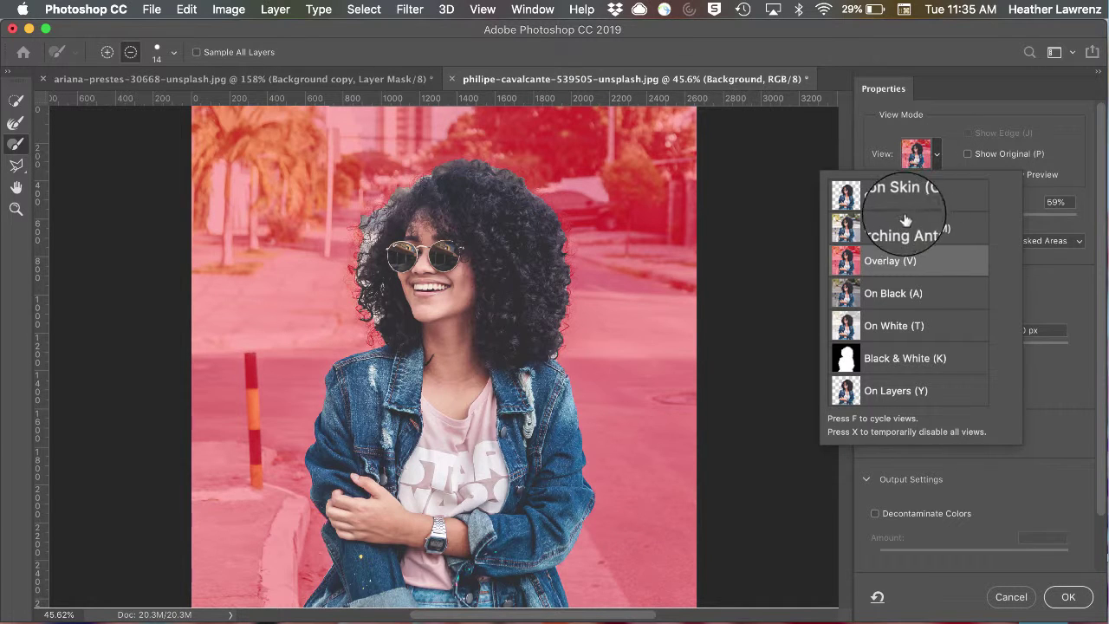
left_click(905, 228)
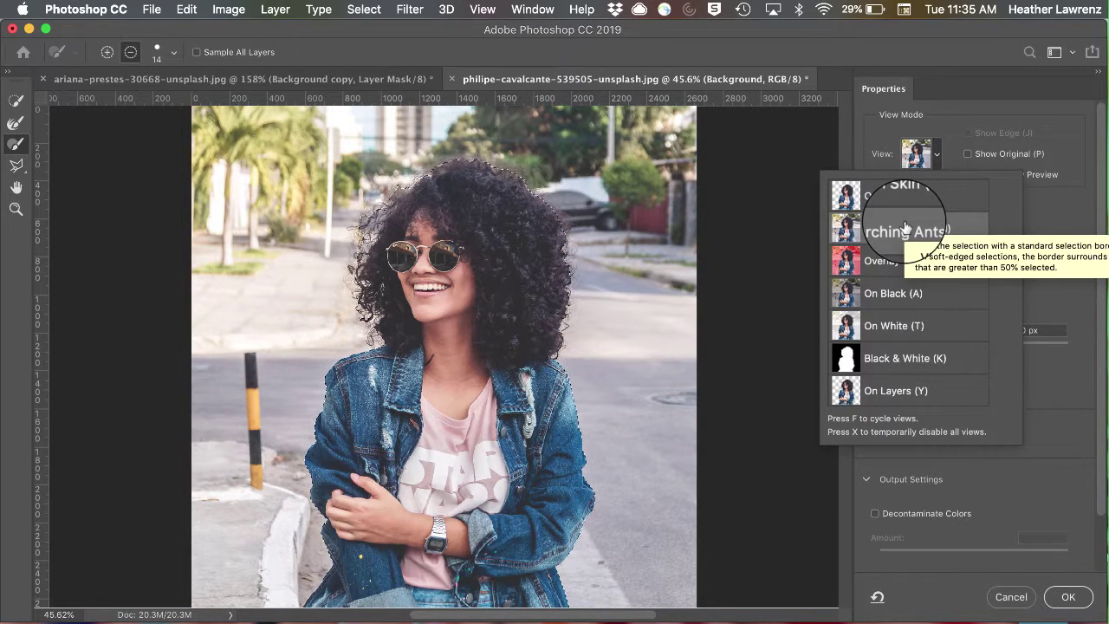
left_click(908, 198)
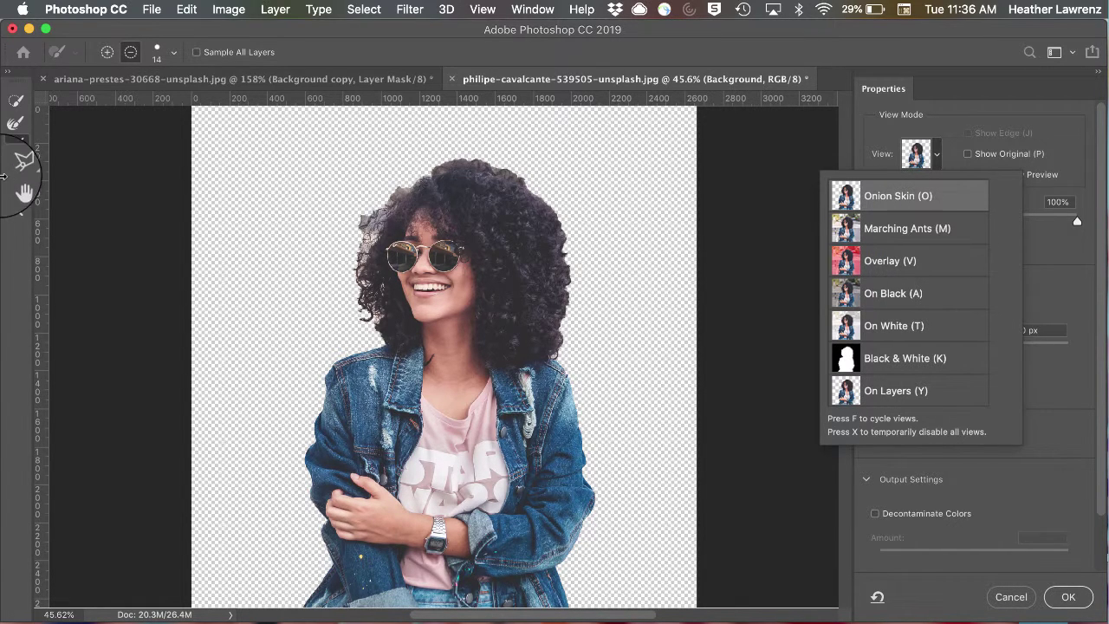
left_click(16, 209)
left_click_drag(299, 186, 488, 317)
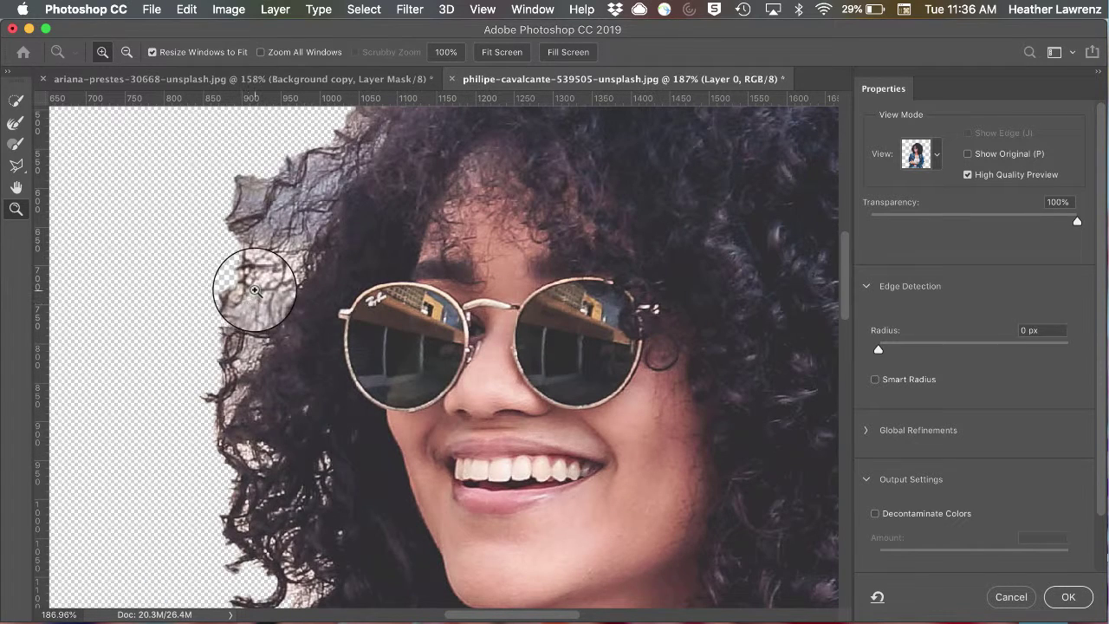
- Set the view to Marching Ants and add the loose curls on the hair's left side to the selection with the Brush tool
left_click(937, 157)
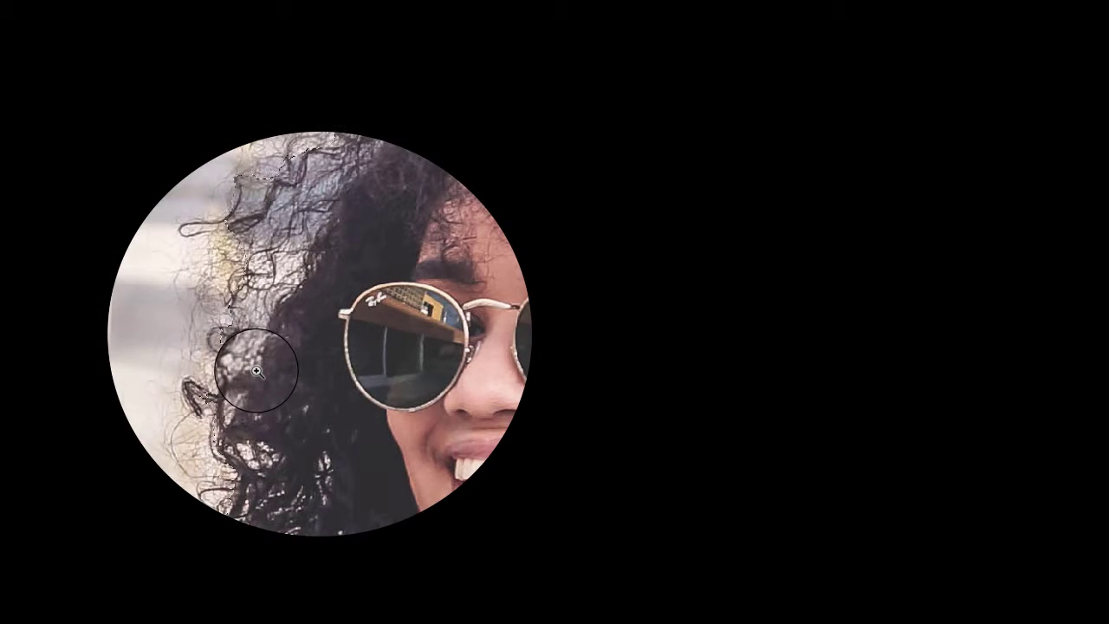
mouse_move(257, 371)
left_mouse_down()
mouse_move(340, 214)
mouse_move(260, 210)
left_mouse_up()
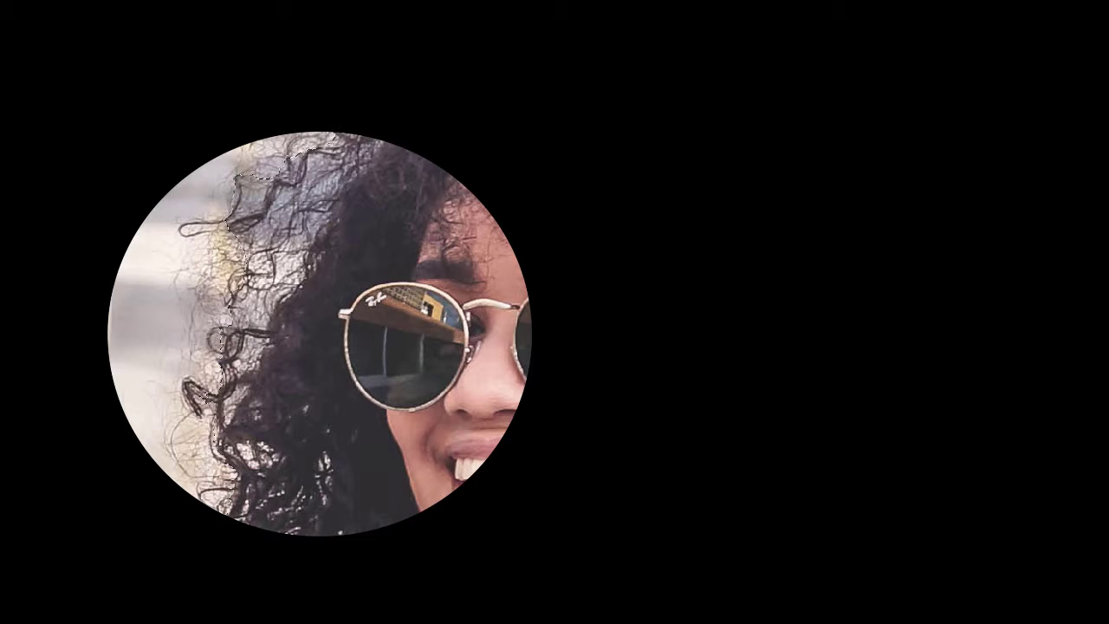
mouse_move(232, 248)
left_mouse_down()
mouse_move(228, 335)
mouse_move(179, 401)
mouse_move(193, 406)
mouse_move(183, 404)
mouse_move(188, 375)
mouse_move(164, 379)
mouse_move(211, 396)
mouse_move(184, 382)
mouse_move(203, 422)
mouse_move(173, 376)
mouse_move(206, 408)
mouse_move(223, 248)
mouse_move(245, 199)
mouse_move(183, 230)
mouse_move(220, 231)
mouse_move(234, 271)
mouse_move(262, 286)
mouse_move(302, 228)
mouse_move(211, 295)
mouse_move(218, 335)
mouse_move(192, 405)
mouse_move(203, 442)
left_mouse_up()
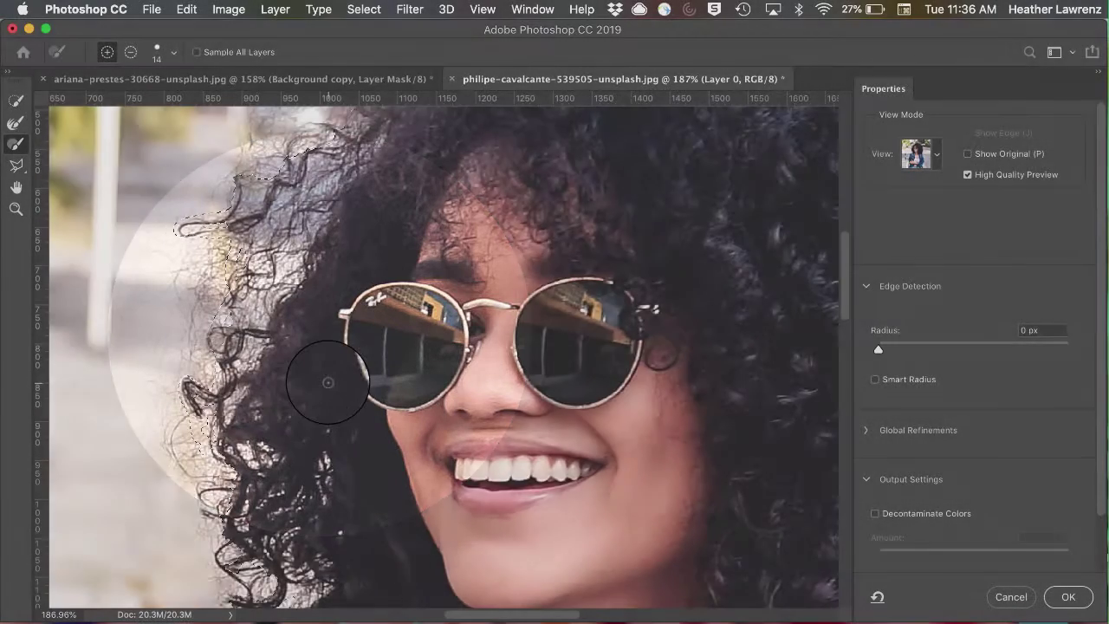
scroll(318, 321, "up", 5)
mouse_move(325, 331)
left_mouse_down()
mouse_move(248, 360)
mouse_move(142, 433)
mouse_move(184, 426)
mouse_move(197, 390)
mouse_move(257, 396)
left_mouse_up()
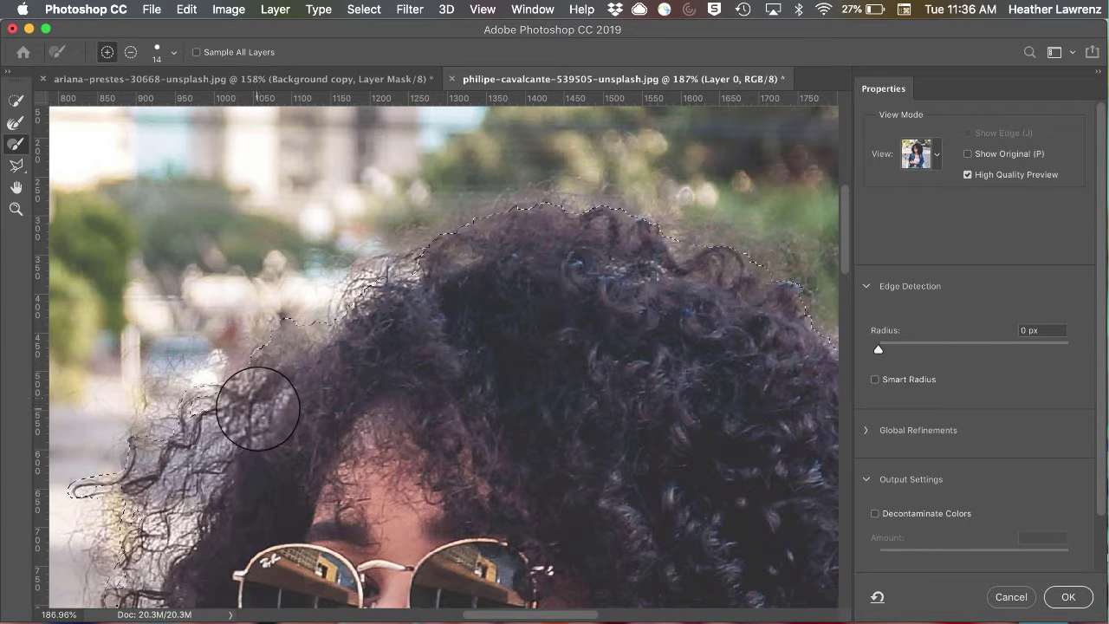
- Brush the frizzy hair edge in front of the parked car into the selection
scroll(551, 436, "right", 5)
scroll(552, 438, "right", 10)
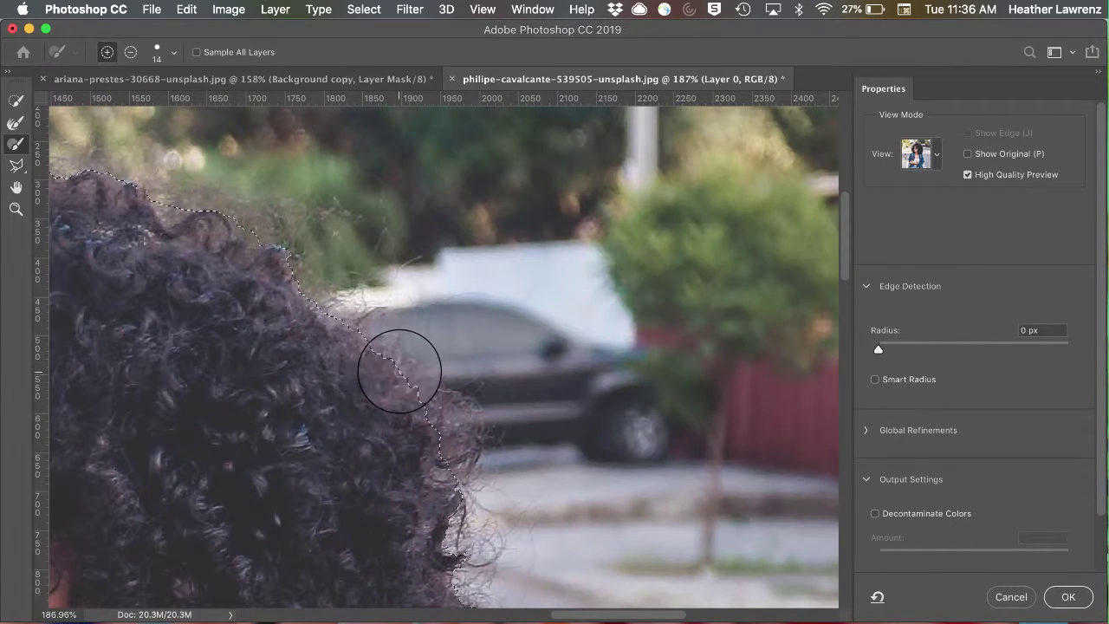
mouse_move(441, 441)
left_mouse_down()
mouse_move(453, 482)
mouse_move(453, 422)
mouse_move(402, 379)
mouse_move(479, 466)
mouse_move(460, 511)
mouse_move(411, 383)
mouse_move(463, 459)
mouse_move(434, 413)
mouse_move(414, 414)
mouse_move(459, 430)
mouse_move(477, 462)
mouse_move(456, 434)
mouse_move(410, 412)
mouse_move(457, 439)
mouse_move(465, 493)
left_mouse_up()
mouse_move(465, 422)
left_mouse_down()
mouse_move(359, 356)
mouse_move(455, 410)
mouse_move(340, 321)
mouse_move(404, 396)
left_mouse_up()
- Brush the stray curls down the right side of the hair, as far as the jacket shoulder, into the selection
scroll(461, 468, "down", 3)
scroll(461, 468, "down", 5)
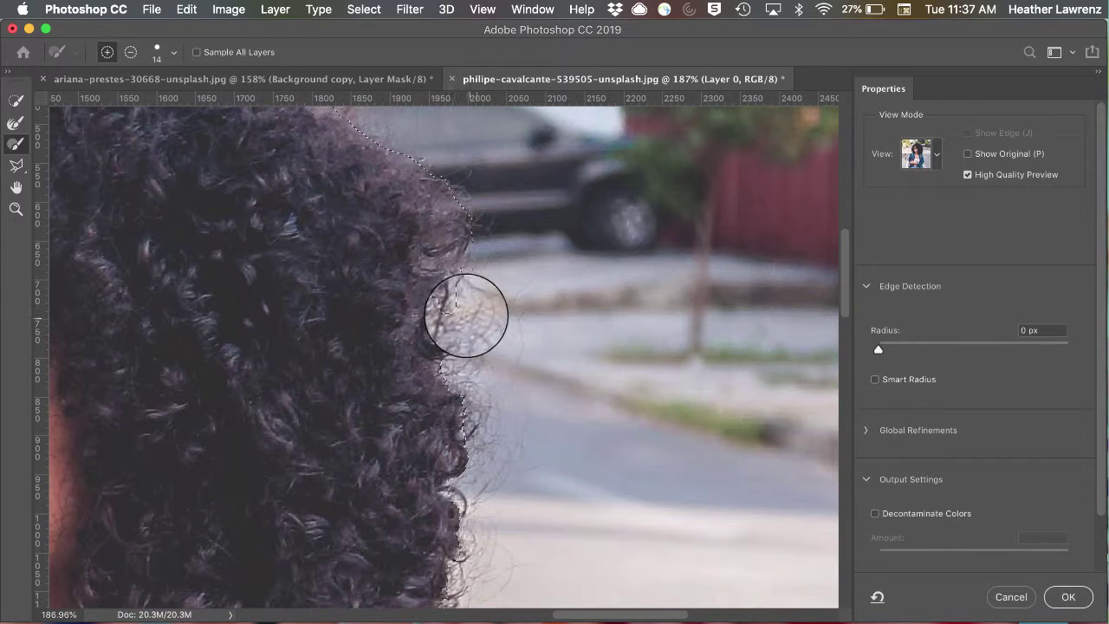
left_click_drag(465, 313, 458, 346)
left_click_drag(492, 343, 458, 322)
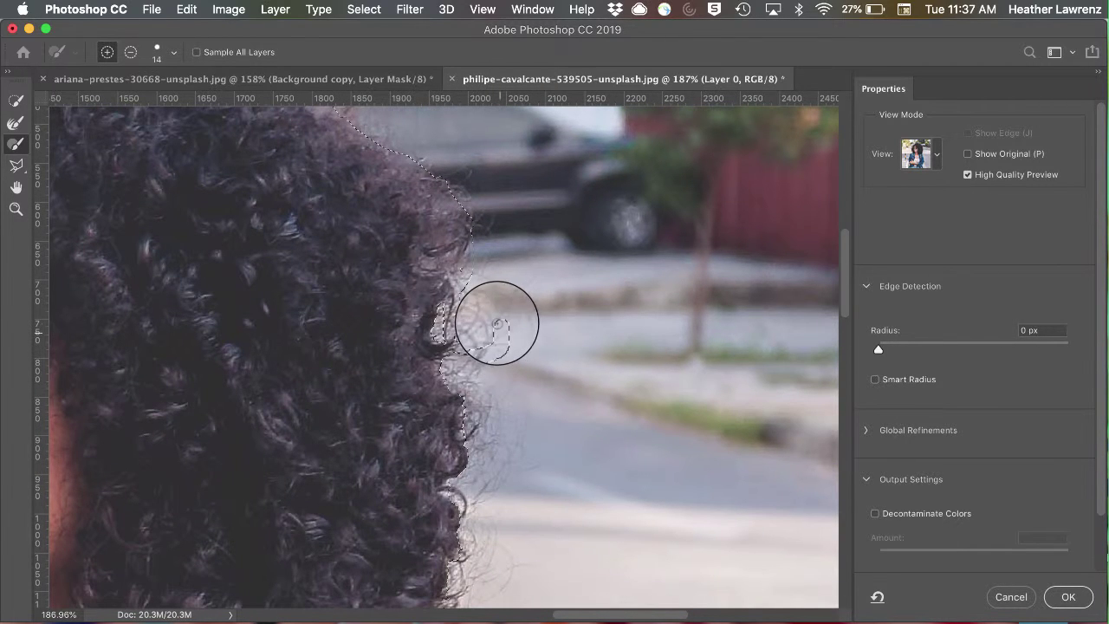
mouse_move(448, 487)
left_mouse_down()
mouse_move(460, 553)
mouse_move(474, 550)
mouse_move(460, 515)
left_mouse_up()
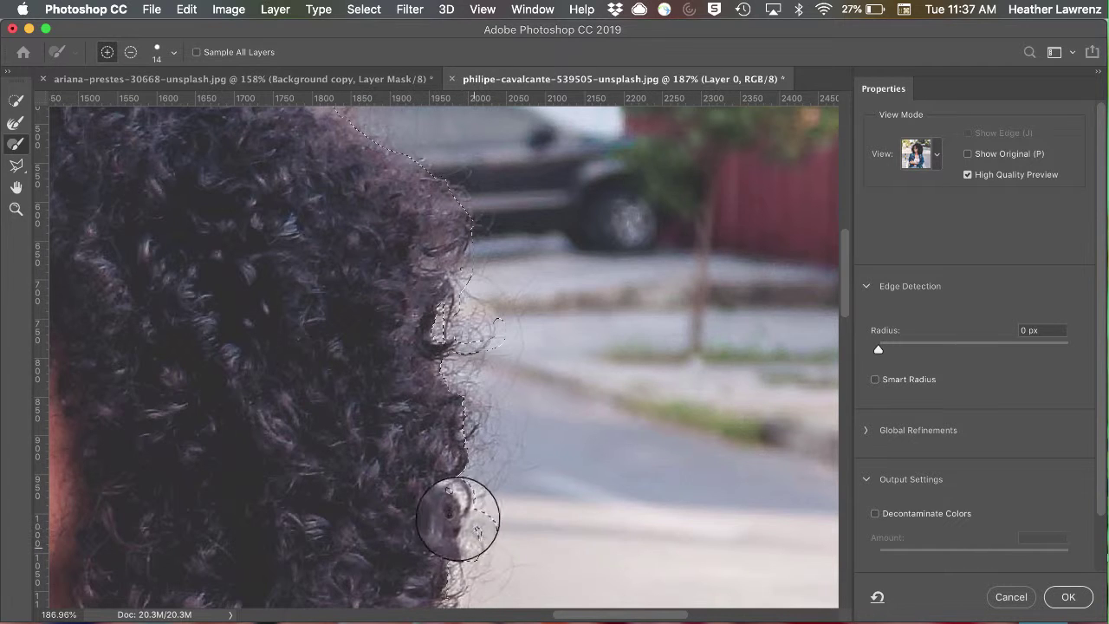
scroll(459, 515, "down", 5)
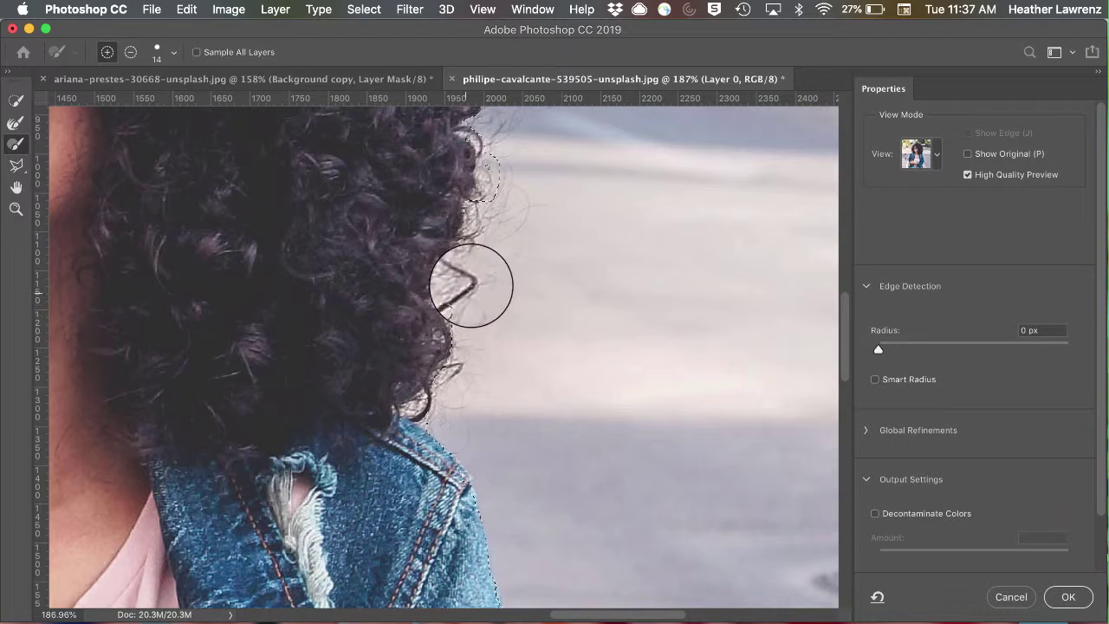
left_click_drag(472, 285, 436, 258)
- Switch to the Refine Edge Brush and set the view to Onion Skin for the curls beside the sunglasses
scroll(481, 296, "left", 3)
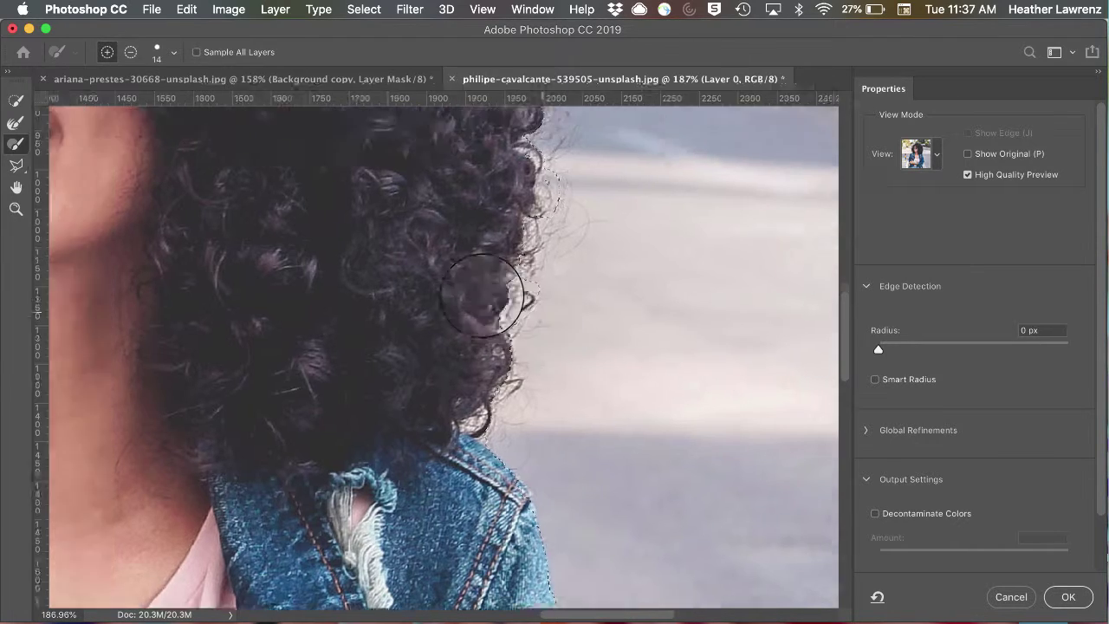
scroll(481, 296, "up", 10)
scroll(482, 295, "left", 10)
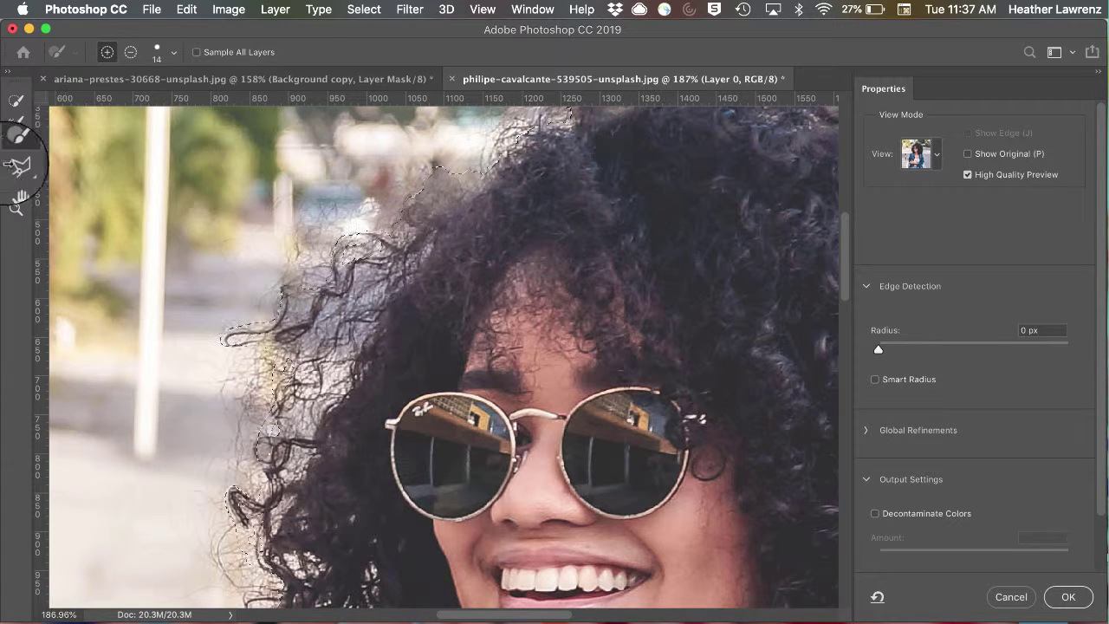
left_click(16, 124)
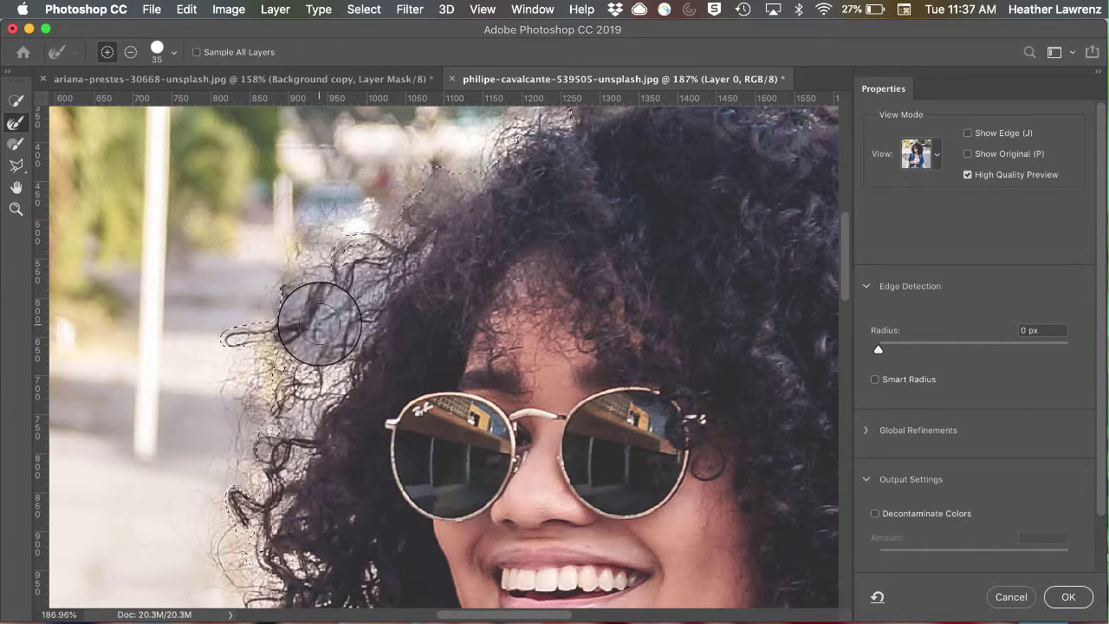
left_click(924, 167)
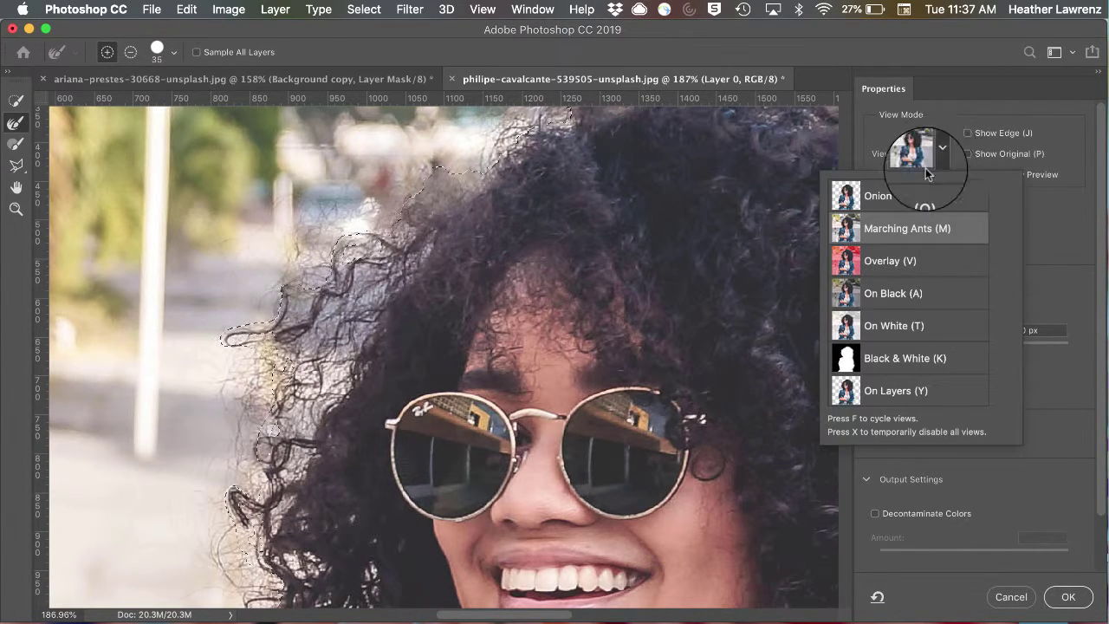
key("o")
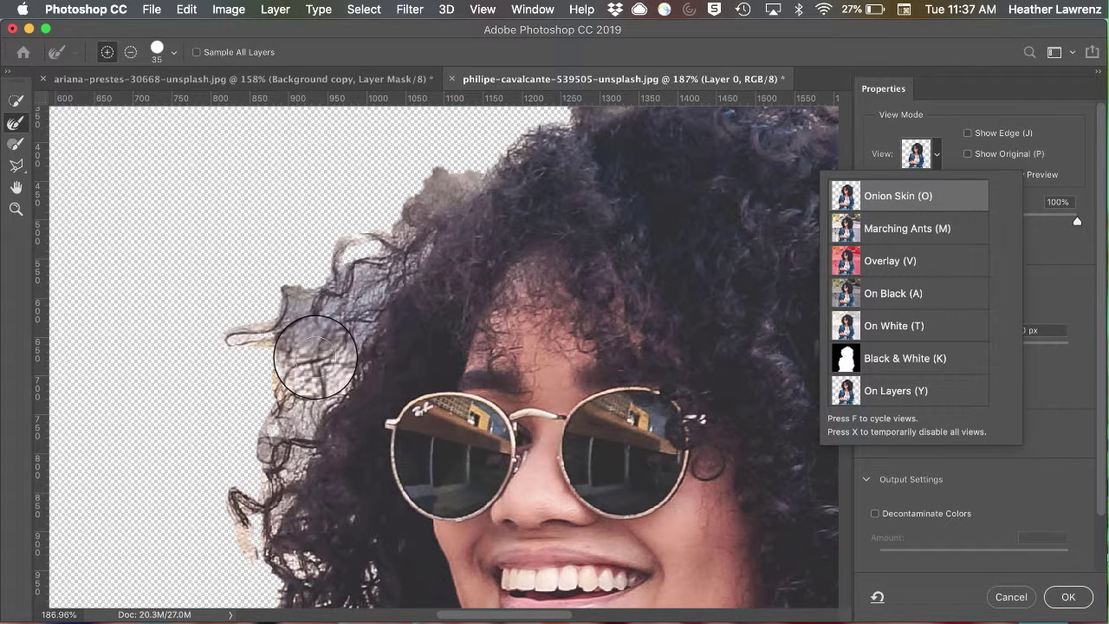
- Brush over the loose curls on the hair's left side with the Refine Edge Brush to clear the background between the strands
left_click(269, 368)
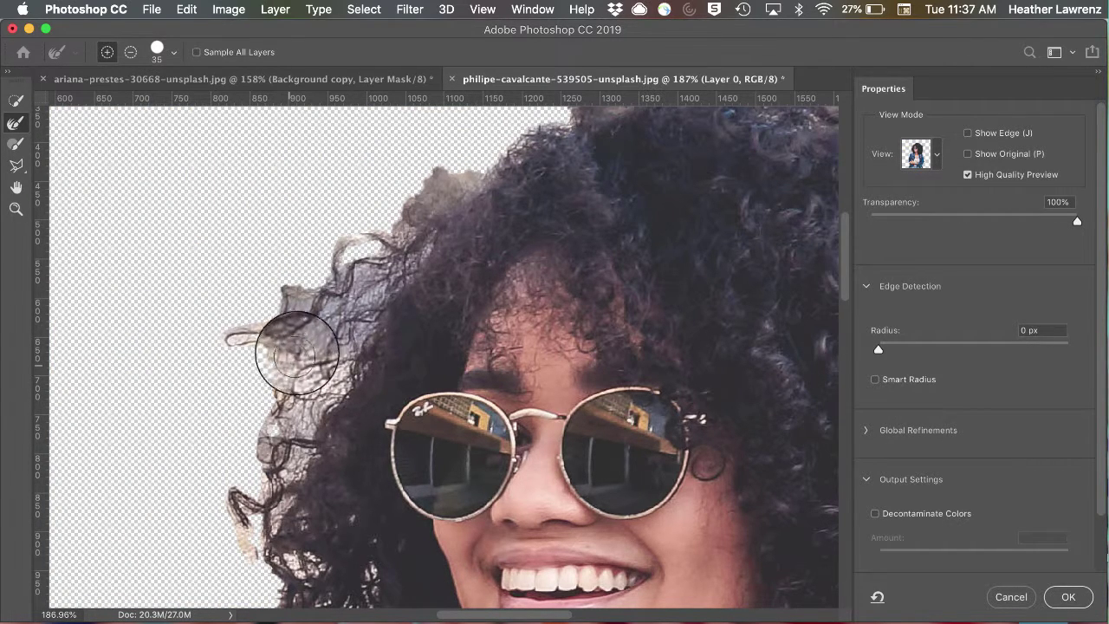
left_click_drag(297, 352, 369, 263)
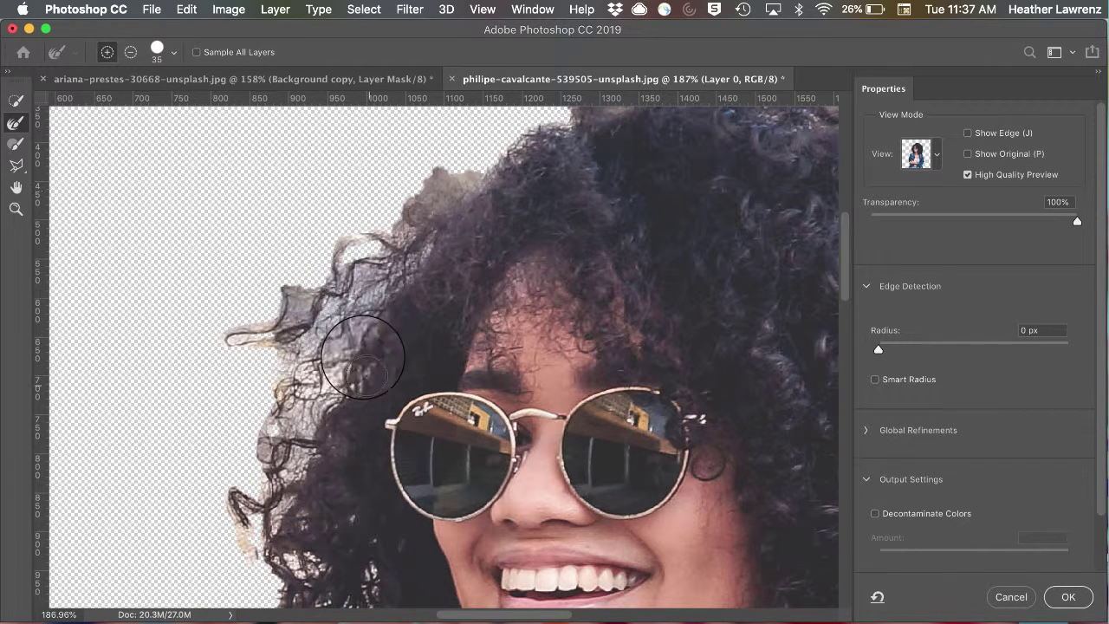
mouse_move(362, 357)
left_mouse_down()
mouse_move(379, 336)
mouse_move(378, 283)
mouse_move(309, 406)
mouse_move(325, 308)
mouse_move(263, 365)
mouse_move(296, 300)
mouse_move(224, 387)
mouse_move(332, 298)
mouse_move(365, 250)
mouse_move(384, 267)
mouse_move(408, 256)
mouse_move(318, 313)
mouse_move(279, 392)
mouse_move(324, 381)
mouse_move(314, 431)
mouse_move(233, 525)
mouse_move(251, 563)
mouse_move(277, 505)
mouse_move(305, 569)
mouse_move(262, 435)
mouse_move(270, 456)
mouse_move(322, 338)
mouse_move(442, 173)
mouse_move(453, 189)
mouse_move(389, 243)
mouse_move(446, 182)
mouse_move(421, 247)
mouse_move(372, 260)
mouse_move(364, 335)
left_mouse_up()
- Refine the curly edge along the hair's right side with the Refine Edge Brush
scroll(354, 329, "right", 8)
scroll(354, 329, "up", 4)
mouse_move(578, 252)
left_mouse_down()
mouse_move(472, 274)
mouse_move(450, 252)
mouse_move(274, 257)
mouse_move(273, 240)
mouse_move(300, 218)
mouse_move(287, 240)
mouse_move(419, 248)
mouse_move(416, 236)
mouse_move(505, 286)
mouse_move(575, 292)
mouse_move(653, 372)
mouse_move(703, 389)
mouse_move(590, 373)
mouse_move(589, 384)
mouse_move(575, 321)
mouse_move(609, 441)
mouse_move(601, 459)
mouse_move(564, 471)
left_mouse_up()
- Lower the Refine Edge Brush's hardness and brush over the upper-right hair edge with the softer tip
left_click(157, 50)
left_click(240, 136)
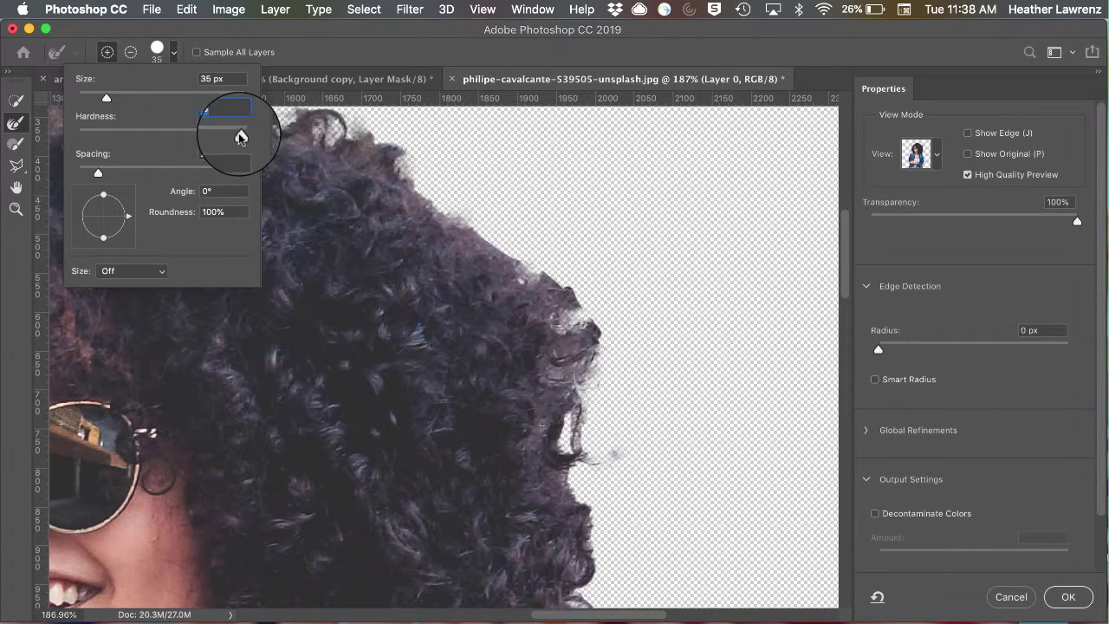
left_click(532, 272)
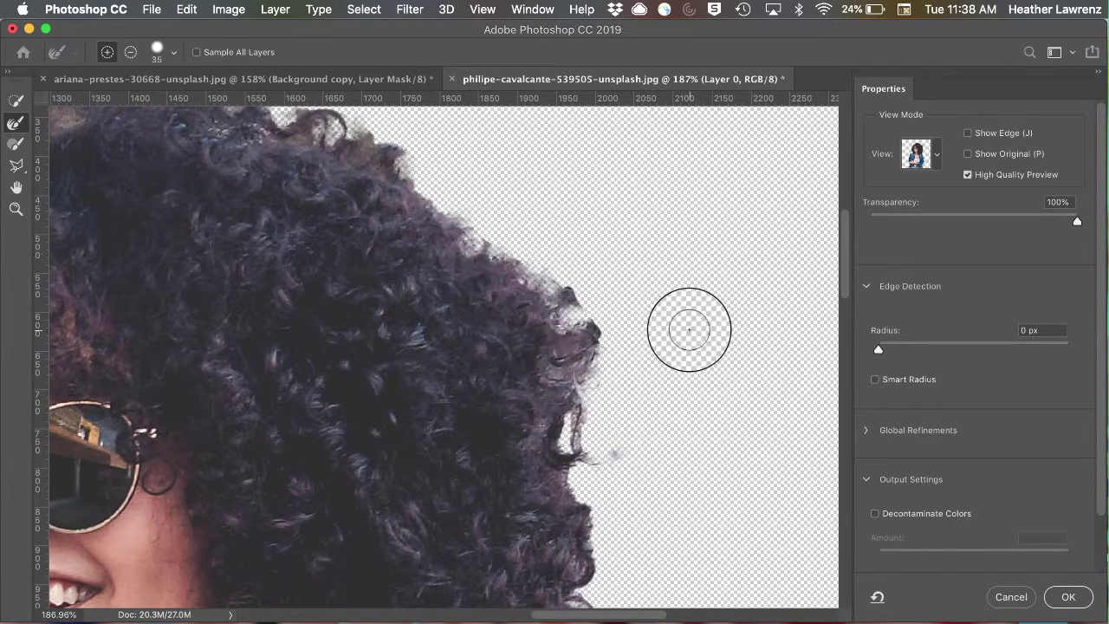
- Show the whole figure in the Overlay view to check the masked areas
key("super+0")
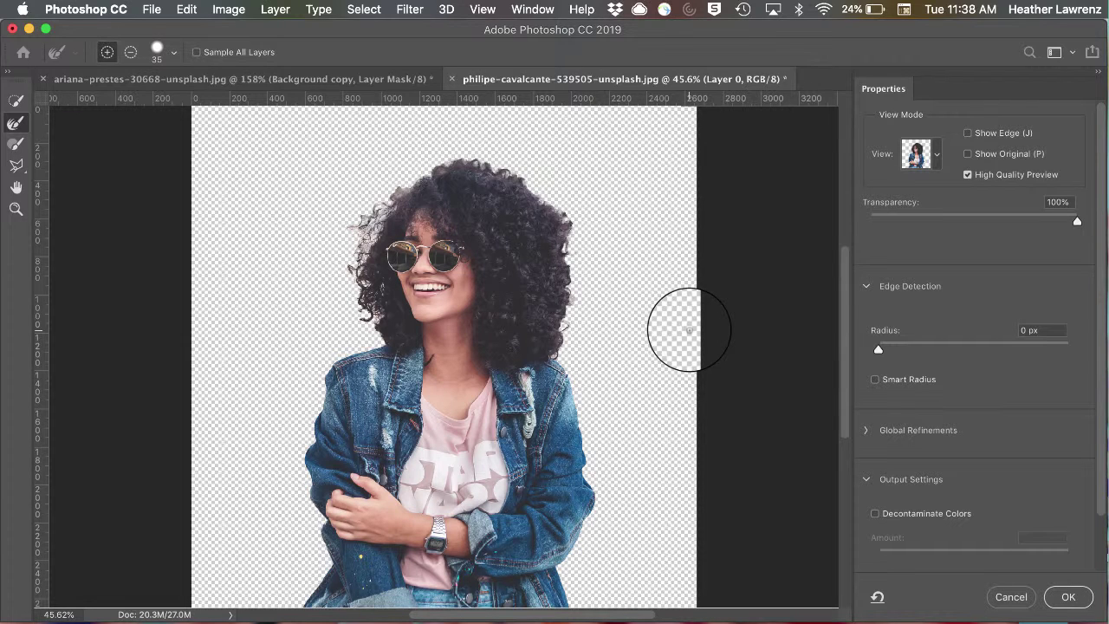
left_click(917, 154)
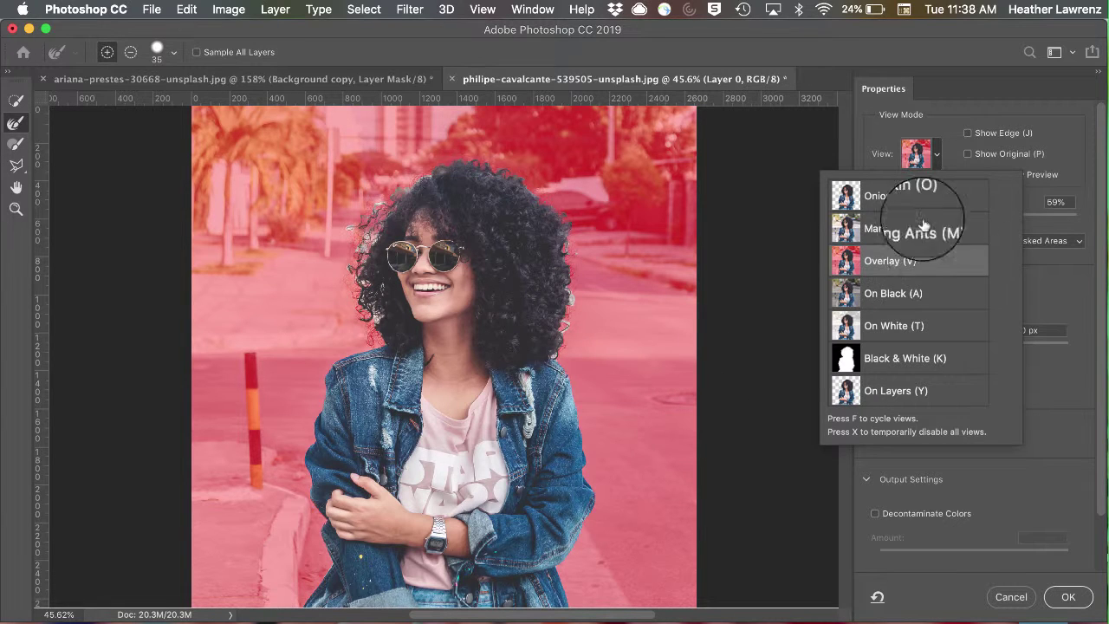
left_click(1058, 131)
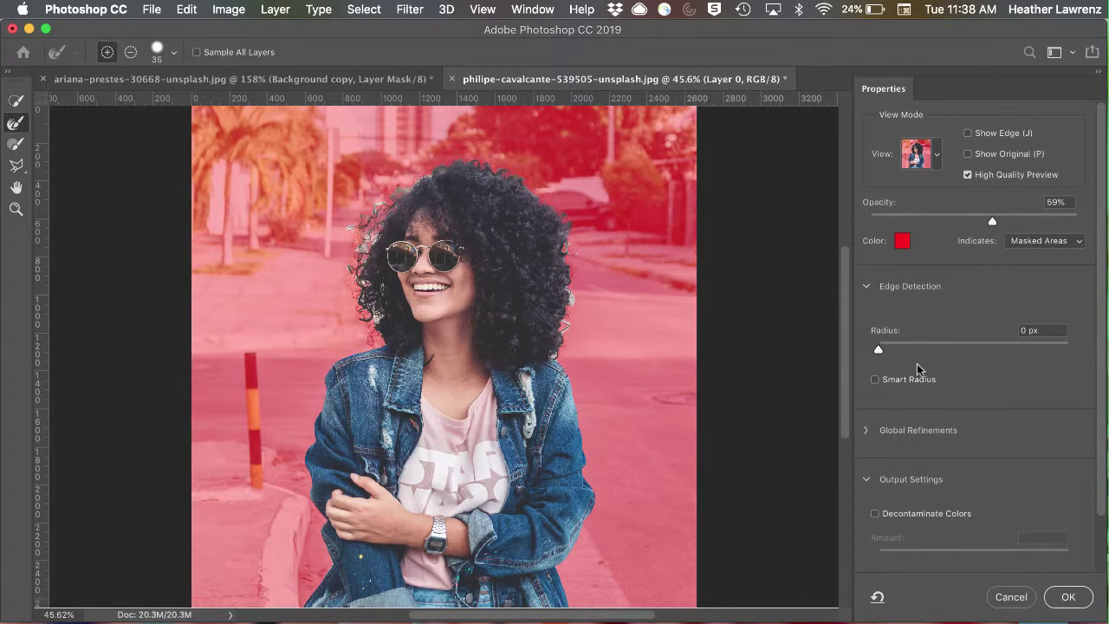
- Set the edge detection radius to 29 px and enable Smart Radius
left_click_drag(881, 351, 974, 350)
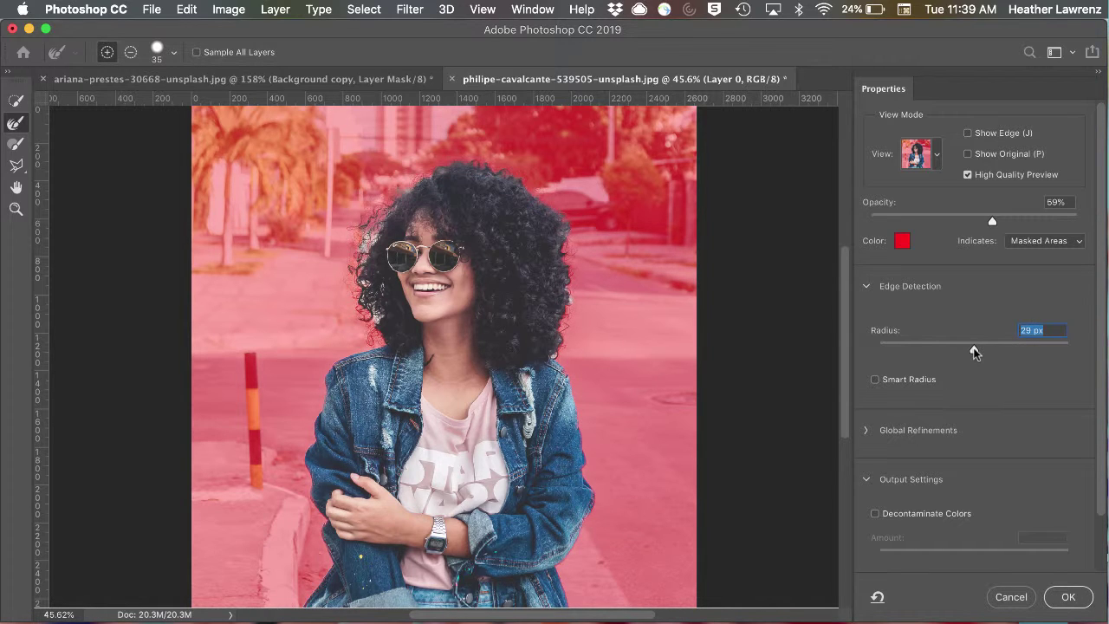
left_click_drag(975, 351, 974, 351)
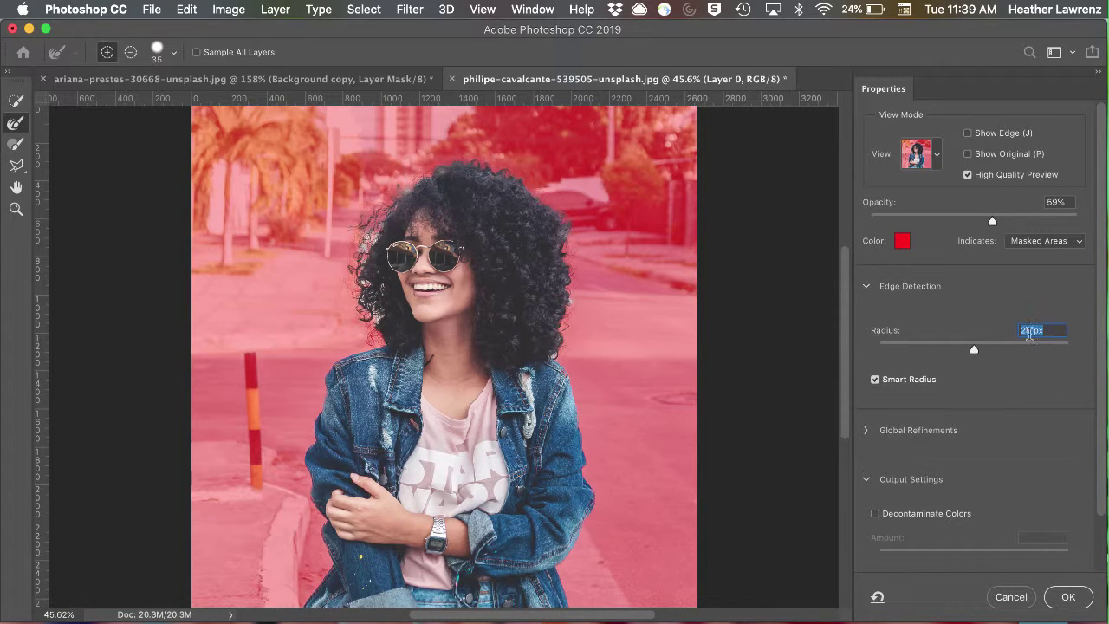
- Set the global refinements to Smooth 9, Feather 2.2 px and Contrast 10%
left_click(866, 431)
left_click(866, 285)
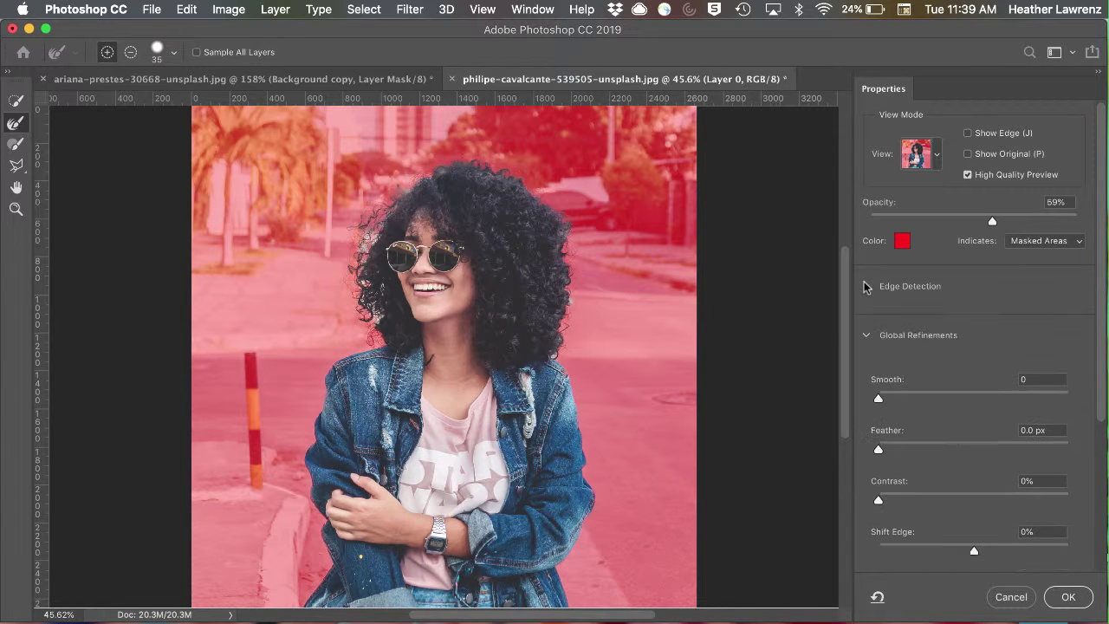
left_click_drag(879, 398, 895, 400)
left_click_drag(879, 447, 881, 448)
left_click_drag(878, 501, 899, 501)
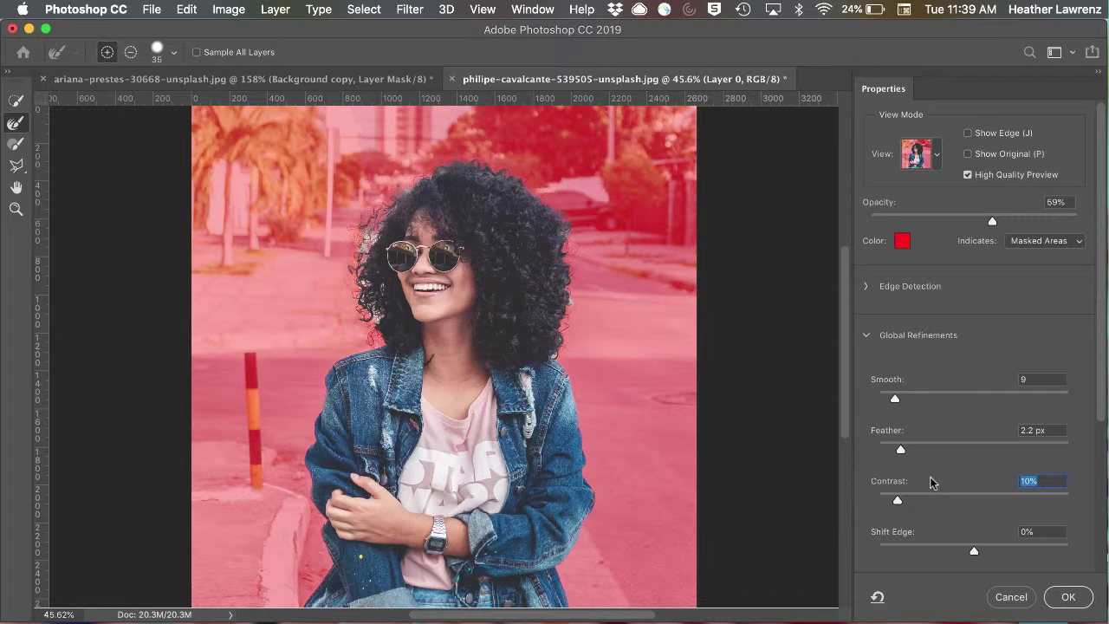
- Enable Decontaminate Colors at 69% and output the refined selection as a new layer with a layer mask
left_click(867, 337)
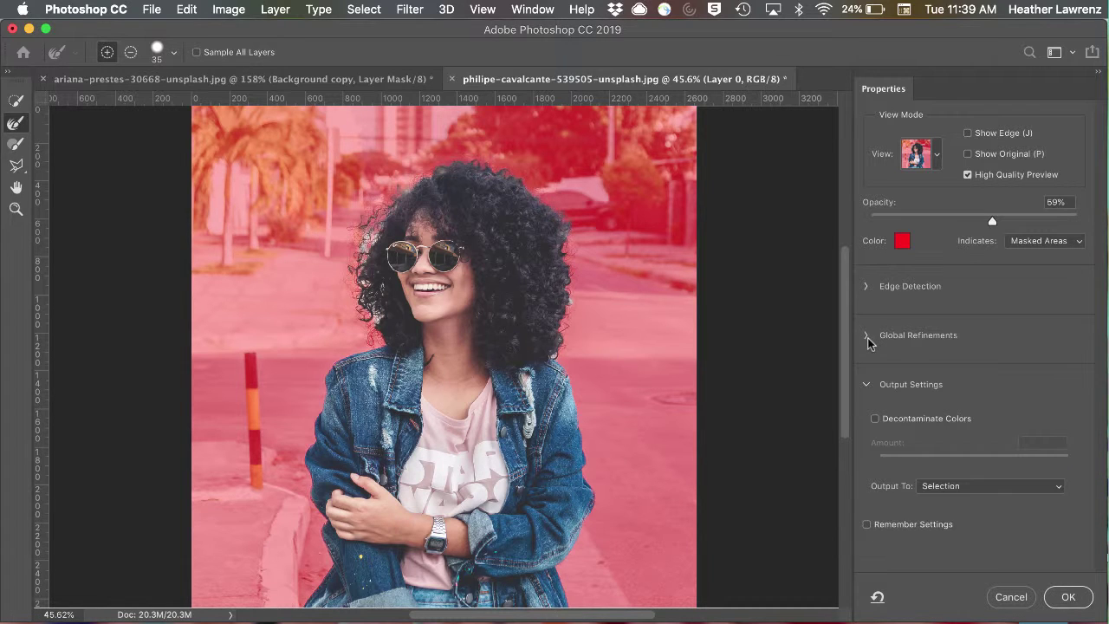
left_click(875, 420)
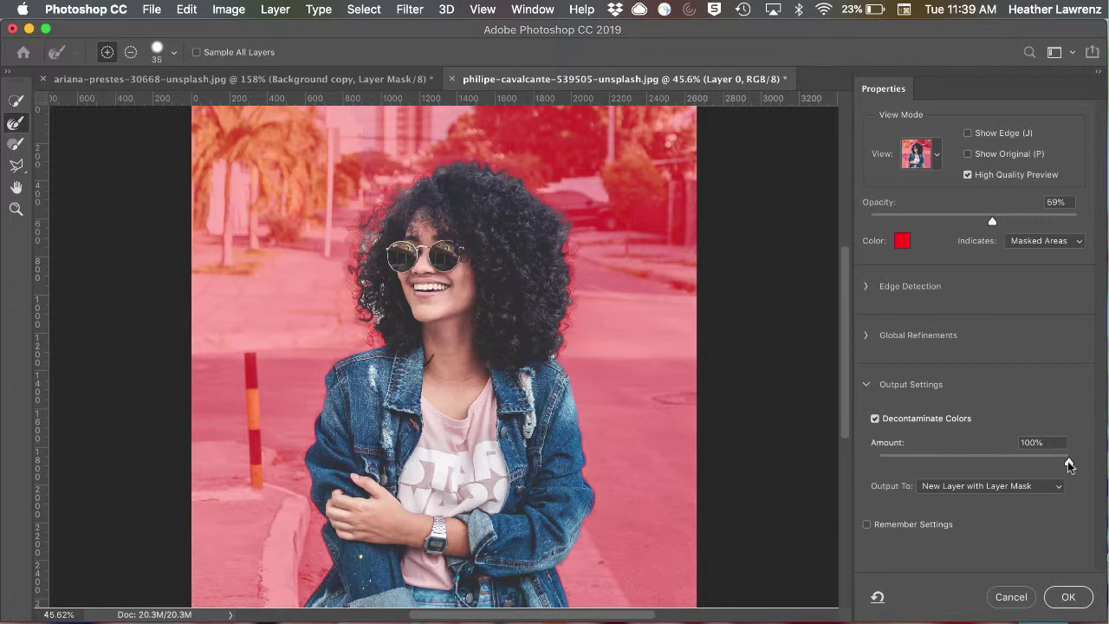
left_click_drag(1069, 466, 999, 458)
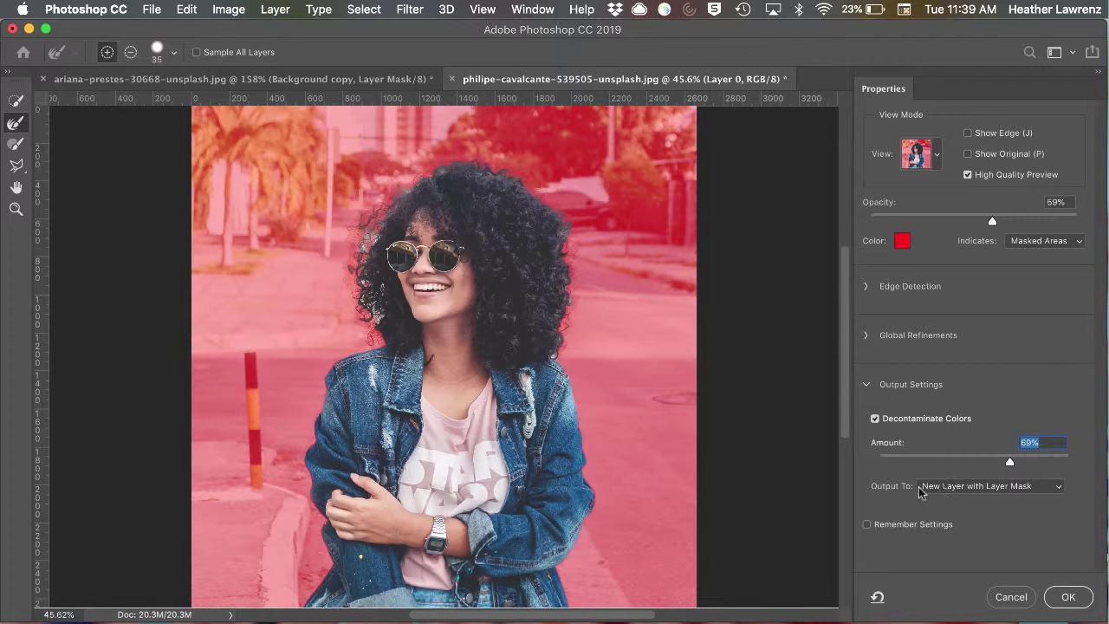
left_click(1067, 598)
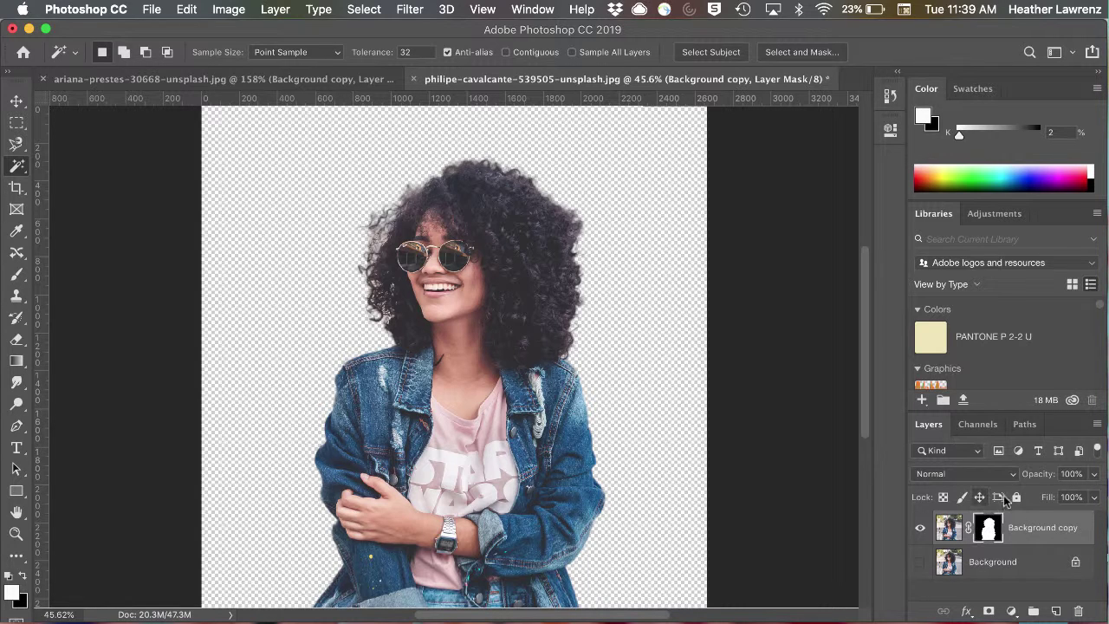
- Inspect the Background copy layer's mask on its own in black and white, and return to the normal image view
left_click(987, 531, "alt")
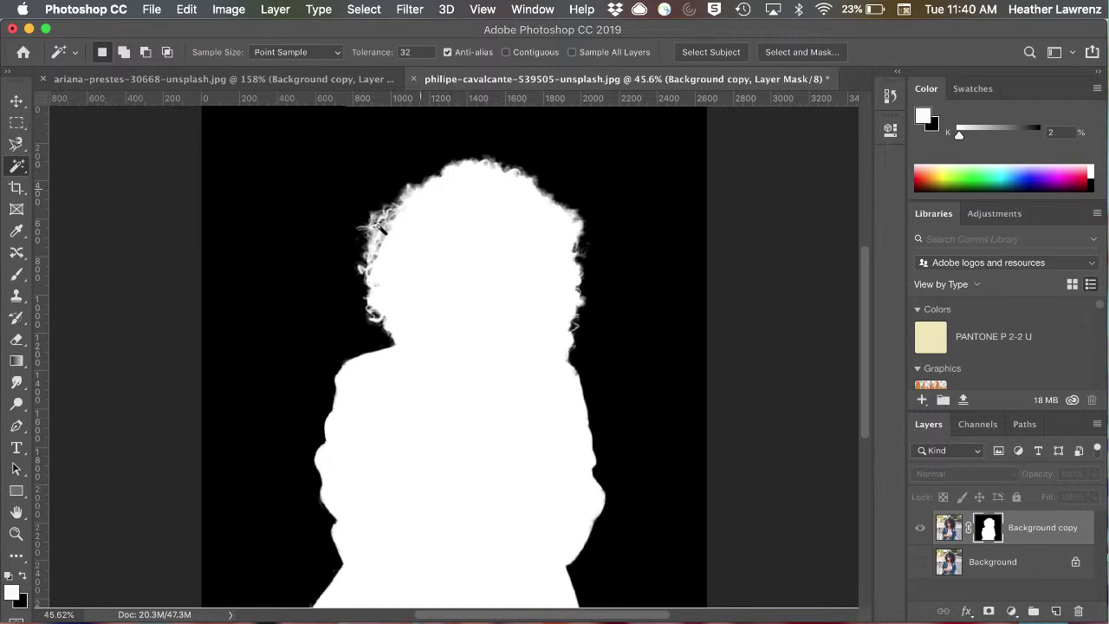
left_click(989, 535, "alt")
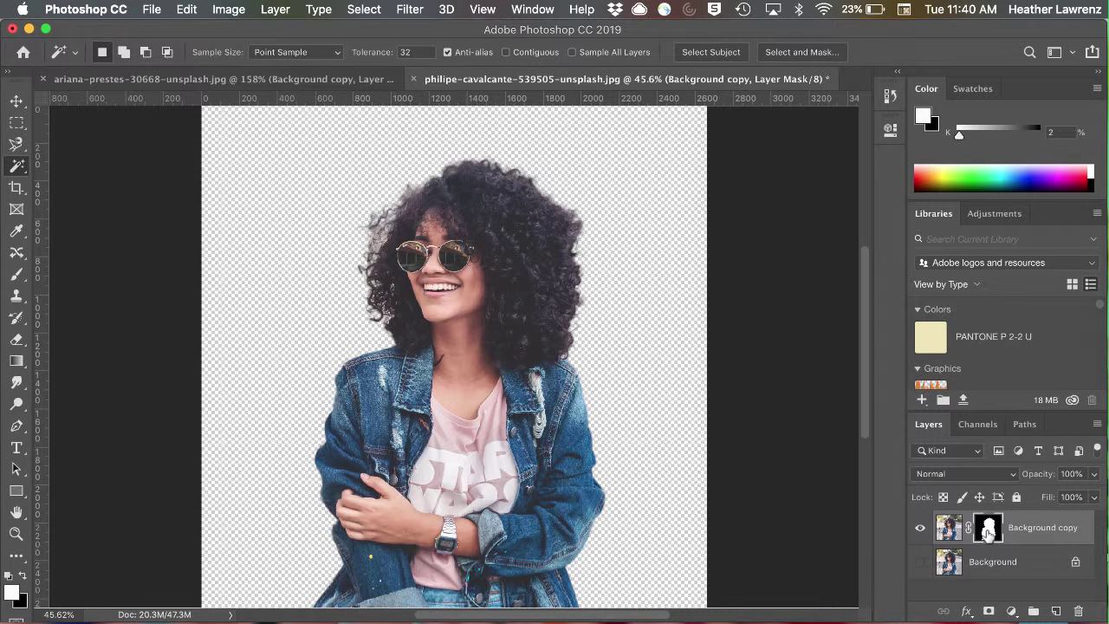